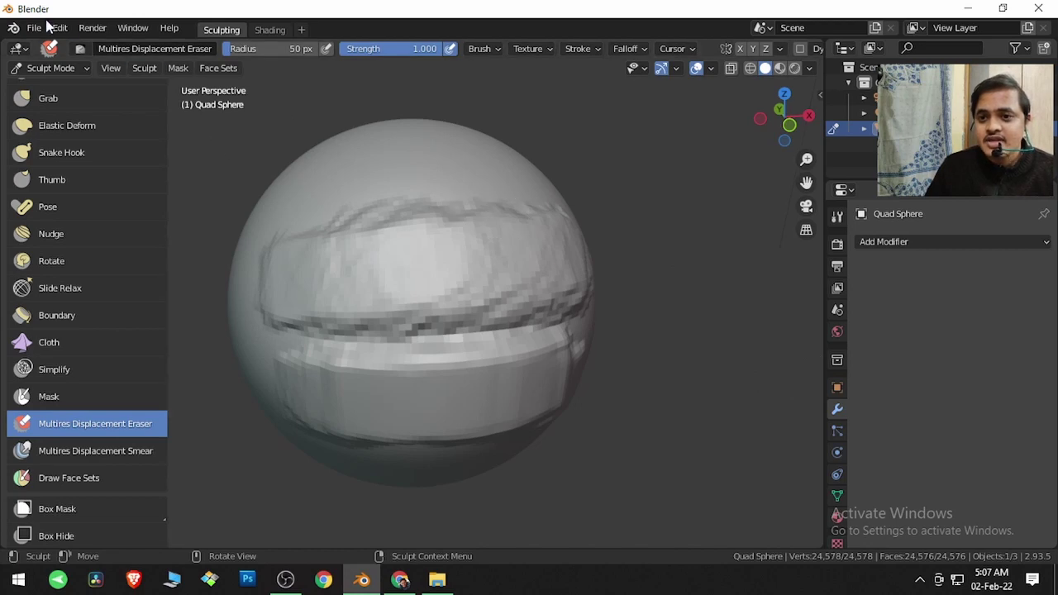
Step: Choose File > New > Sculpting to start a fresh sculpting file
{"action": "left_click", "coordinate": [35, 28]}
{"action": "mouse_move", "coordinate": [54, 43]}
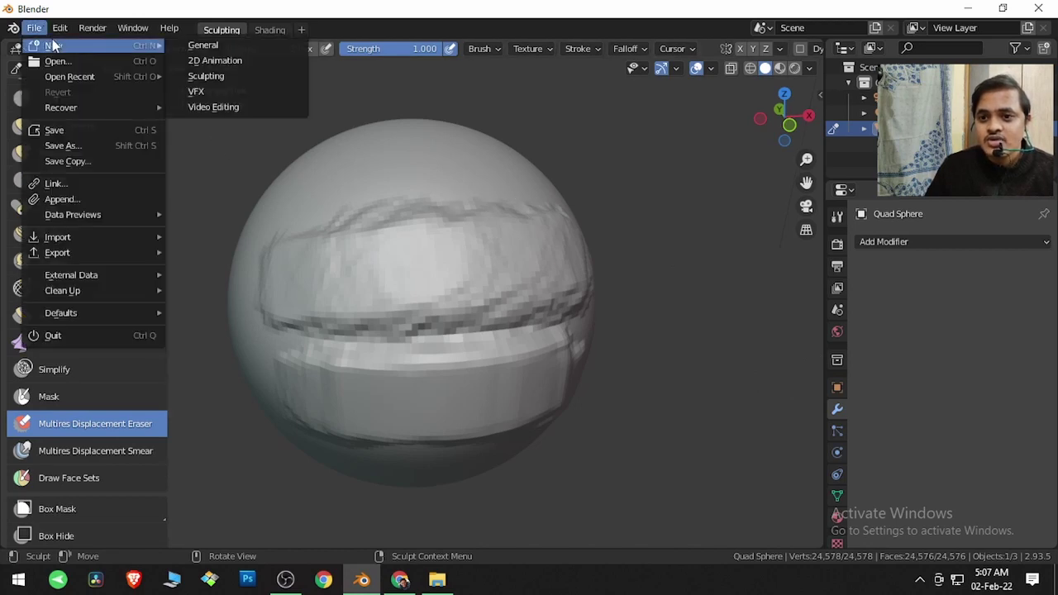
{"action": "left_click", "coordinate": [210, 74]}
Step: Discard the unsaved changes to load the Sculpting file, and widen the brush shelf to show brush names
{"action": "left_click", "coordinate": [560, 326]}
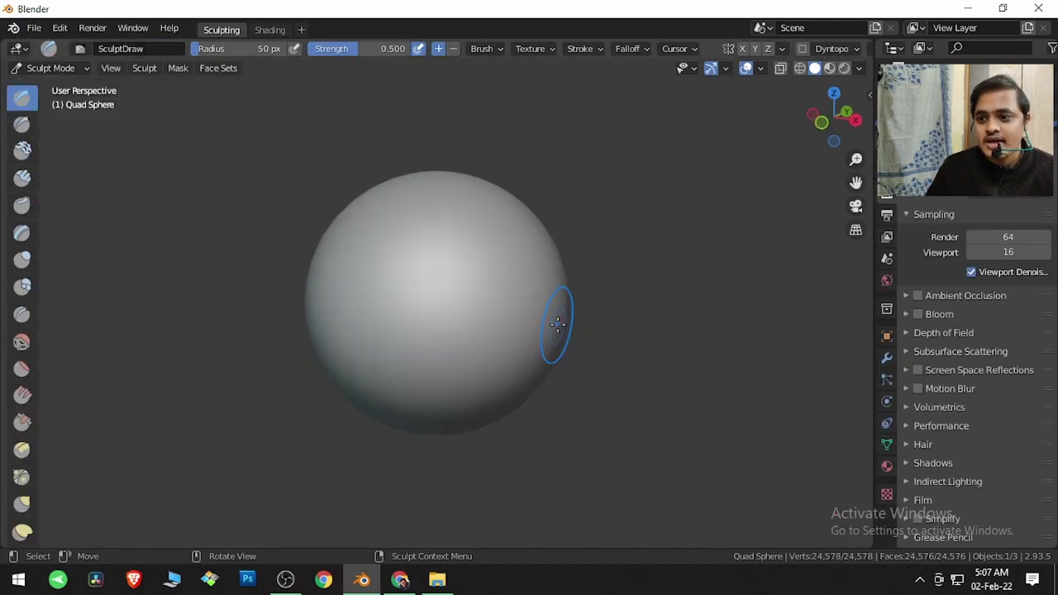
{"action": "middle_click_drag", "start_coordinate": [496, 325], "coordinate": [465, 323]}
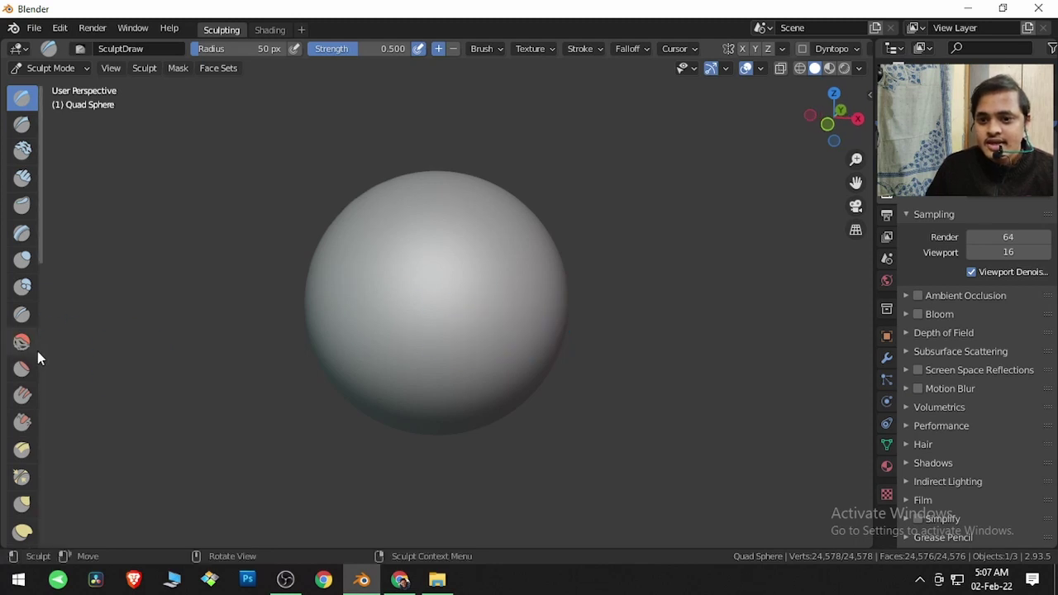
{"action": "left_click_drag", "start_coordinate": [42, 350], "coordinate": [161, 347]}
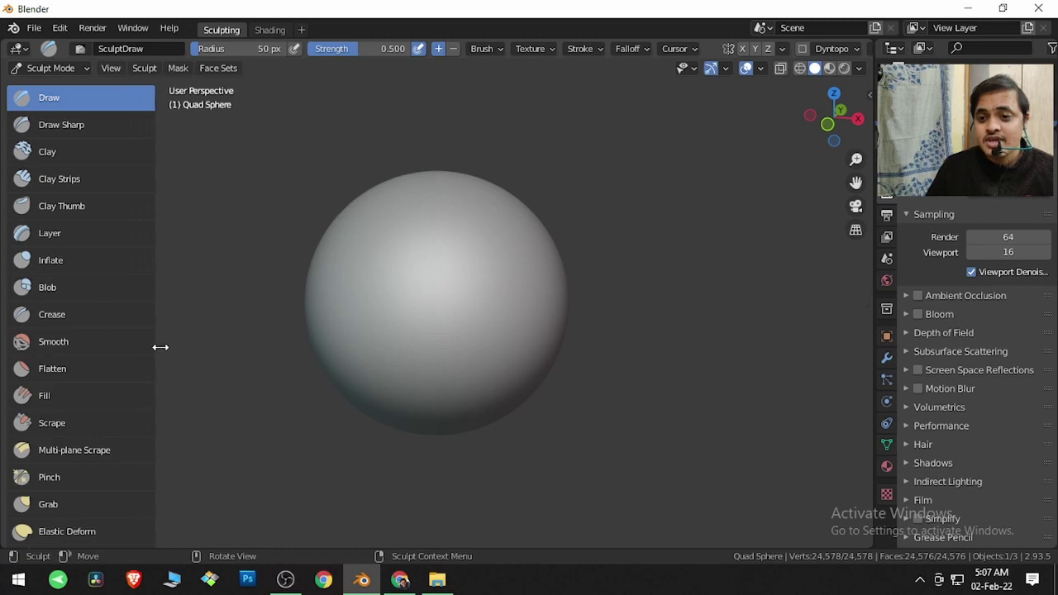
Step: Select the Clay Strips brush, which has strength 0.600
{"action": "scroll", "coordinate": [124, 364], "scroll_direction": "down", "scroll_amount": 10}
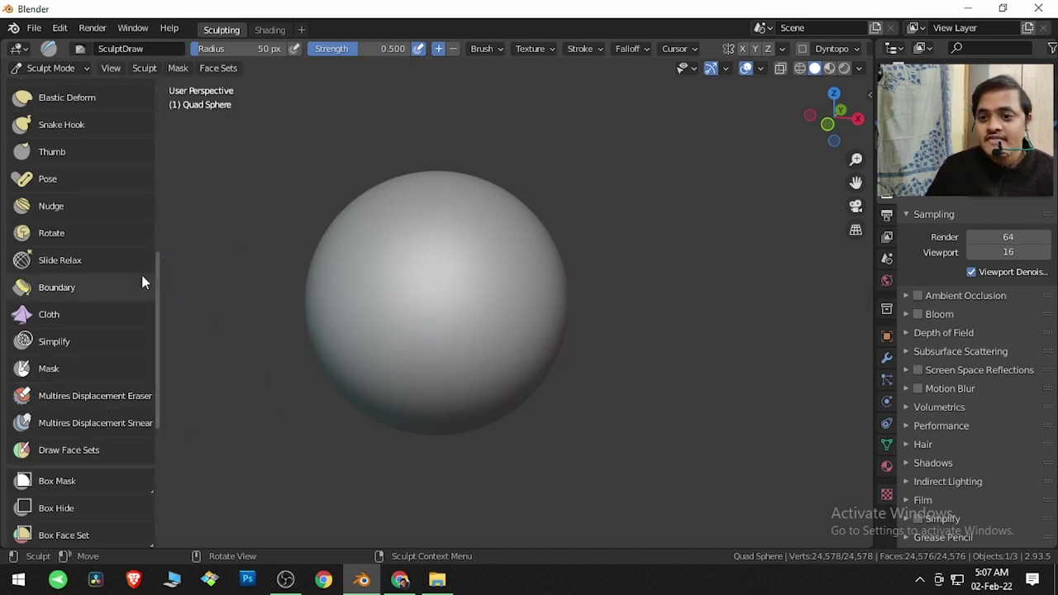
{"action": "scroll", "coordinate": [141, 281], "scroll_direction": "up", "scroll_amount": 10}
{"action": "scroll", "coordinate": [142, 279], "scroll_direction": "up", "scroll_amount": 3}
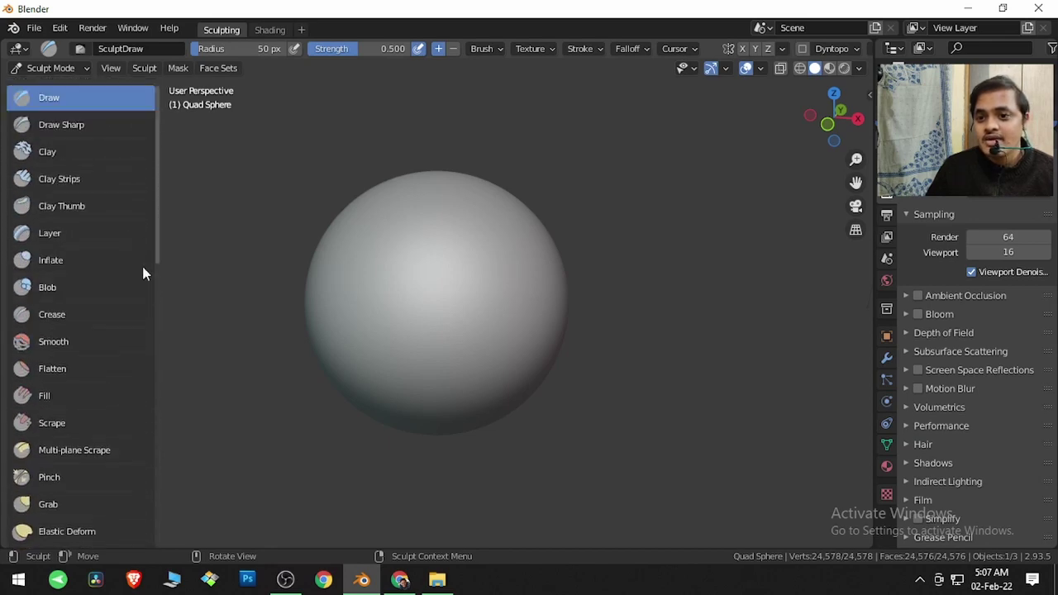
{"action": "left_click", "coordinate": [94, 178]}
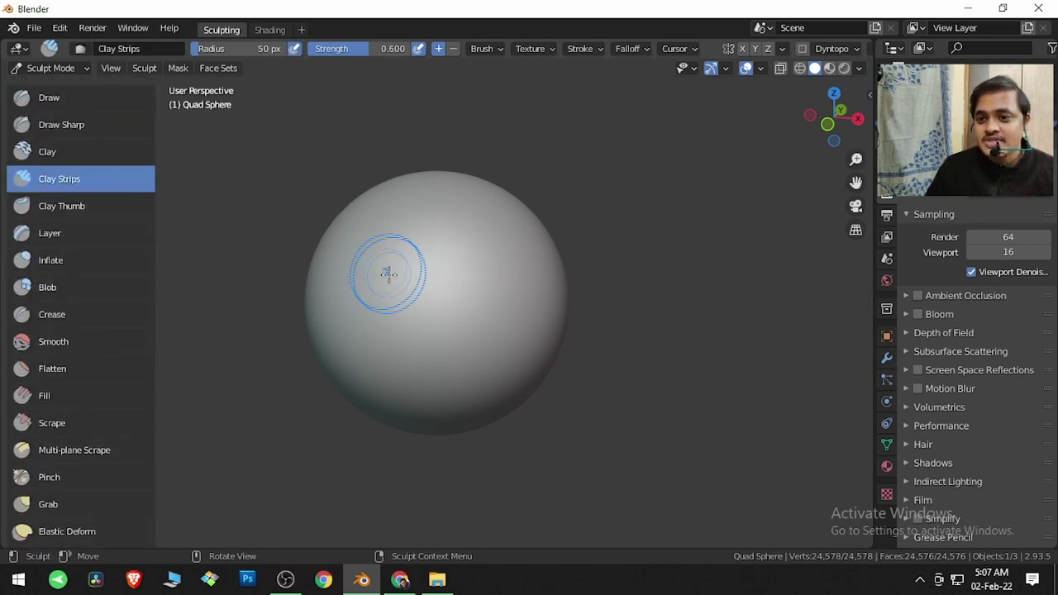
Step: Scribble a ridged Clay Strips band across the sphere's front, then show the Modifier Properties
{"action": "mouse_move", "coordinate": [352, 289]}
{"action": "left_mouse_down"}
{"action": "mouse_move", "coordinate": [364, 273]}
{"action": "mouse_move", "coordinate": [391, 291]}
{"action": "mouse_move", "coordinate": [427, 273]}
{"action": "mouse_move", "coordinate": [460, 285]}
{"action": "mouse_move", "coordinate": [493, 273]}
{"action": "mouse_move", "coordinate": [534, 281]}
{"action": "left_mouse_up"}
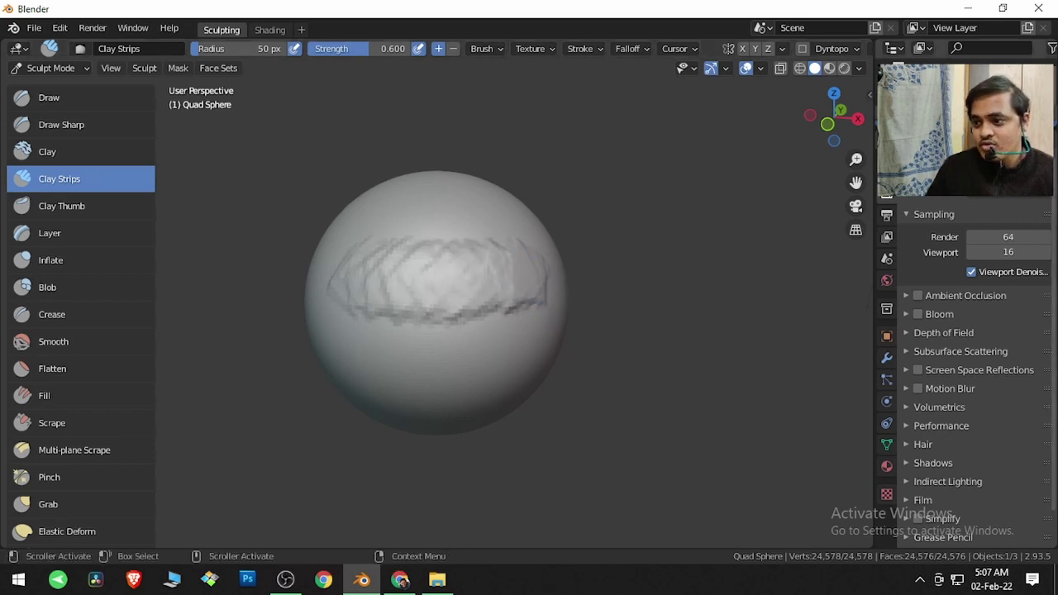
{"action": "scroll", "coordinate": [967, 372], "scroll_direction": "up", "scroll_amount": 2}
{"action": "scroll", "coordinate": [967, 372], "scroll_direction": "up", "scroll_amount": 1}
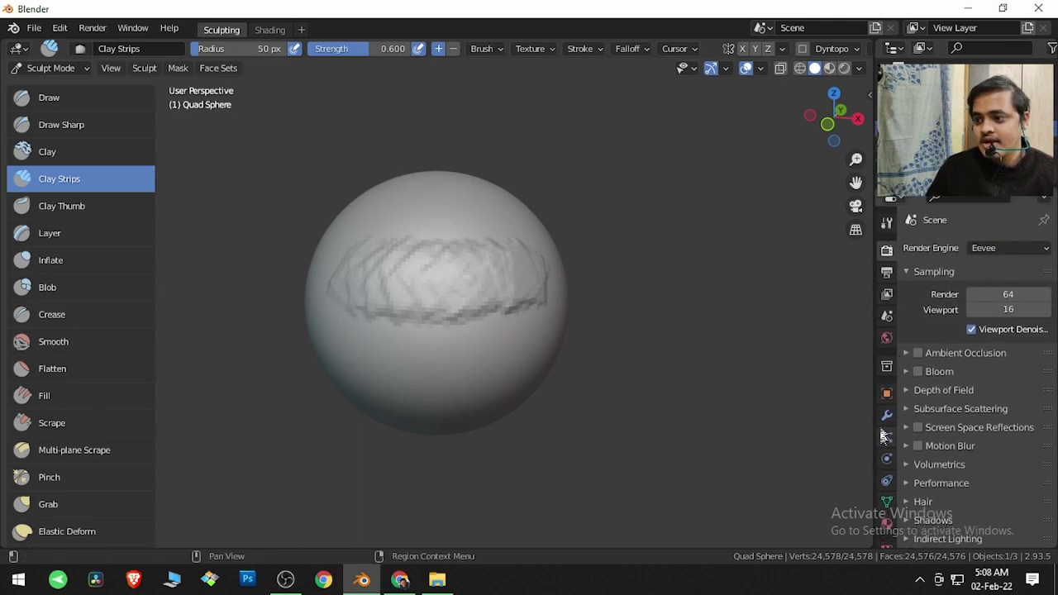
{"action": "left_click", "coordinate": [887, 417]}
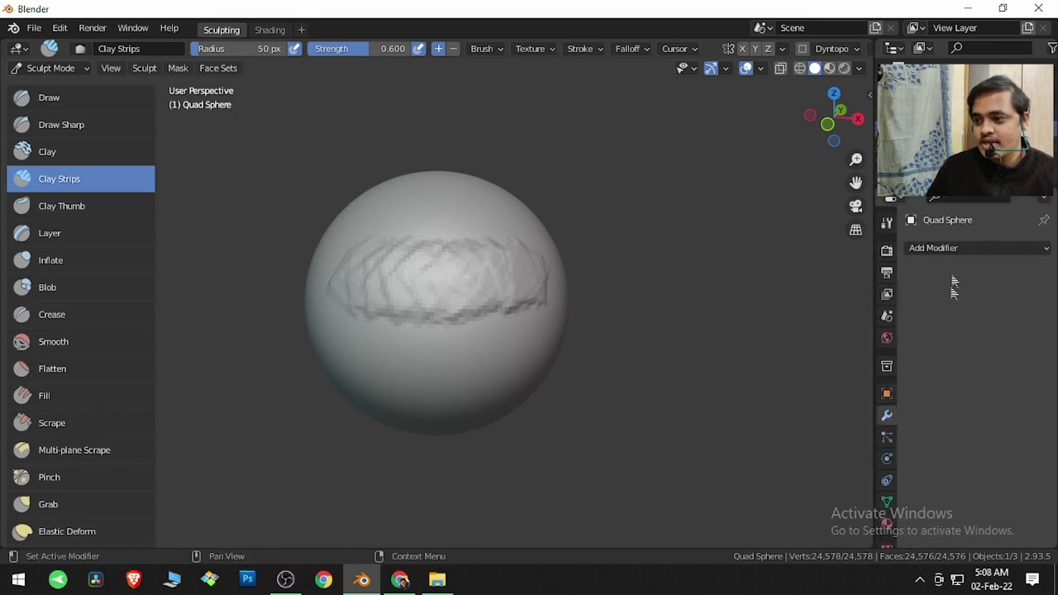
Step: Add a Multiresolution modifier and subdivide once, giving Sculpt and Render levels of 1
{"action": "left_click", "coordinate": [958, 248]}
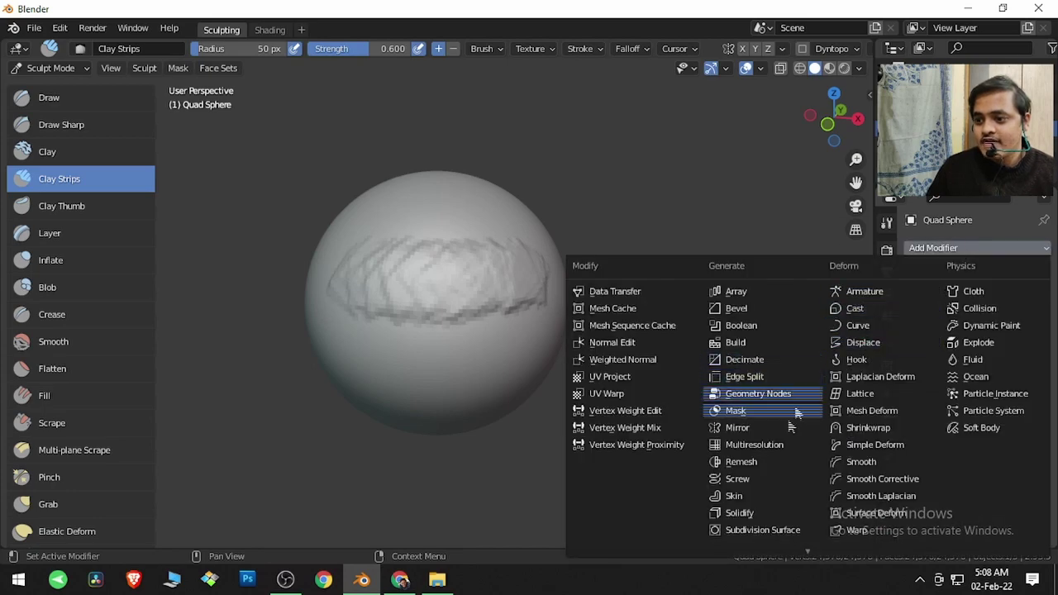
{"action": "left_click", "coordinate": [775, 450]}
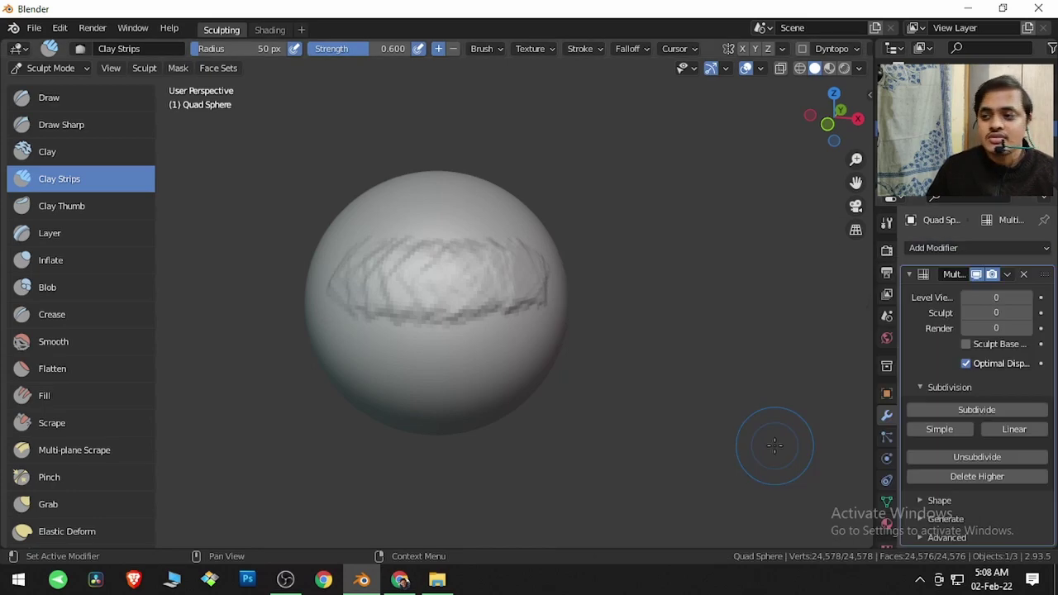
{"action": "left_click_drag", "start_coordinate": [872, 345], "coordinate": [855, 347]}
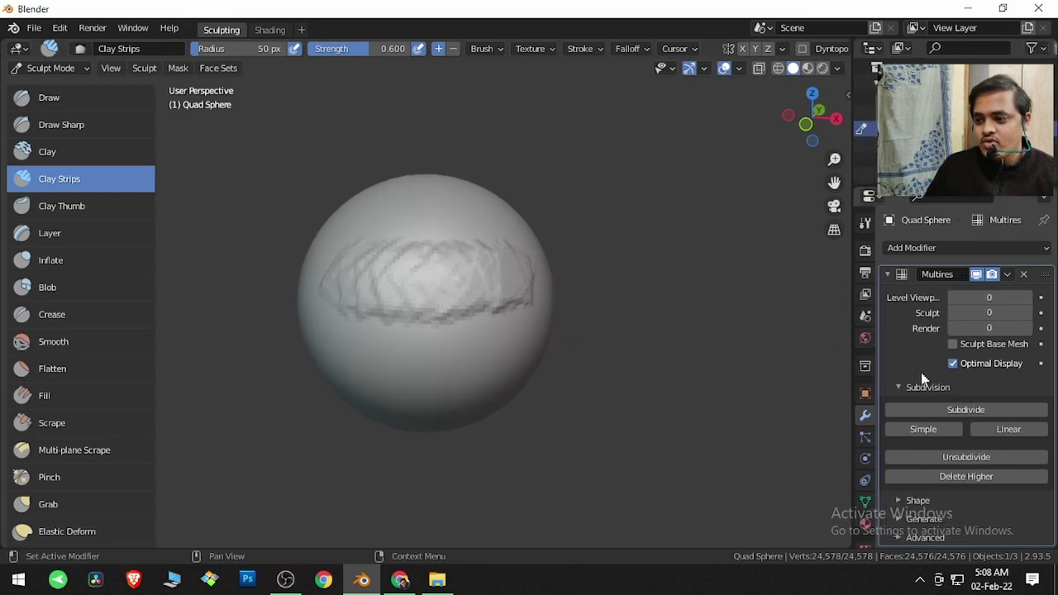
{"action": "left_click", "coordinate": [970, 409]}
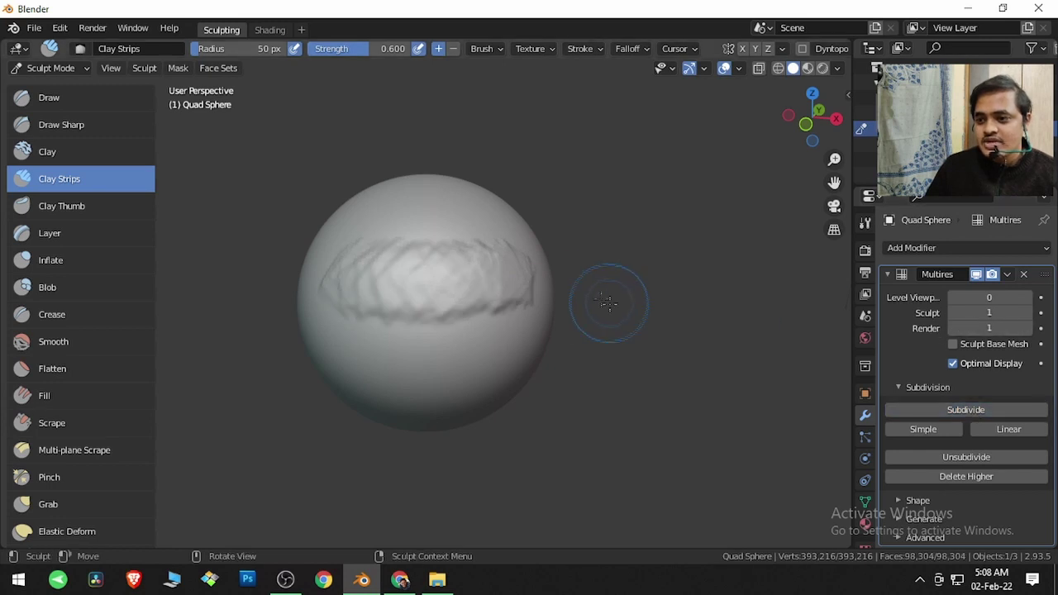
{"action": "left_click", "coordinate": [738, 69]}
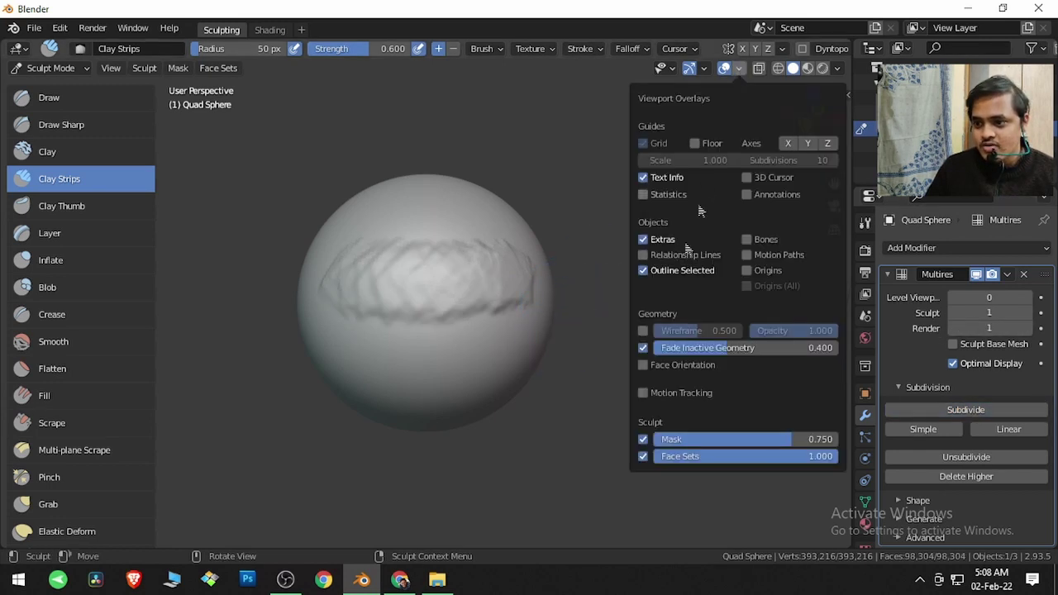
Step: Turn on the wireframe overlay and compare the sphere at Sculpt levels 0 and 1
{"action": "left_click", "coordinate": [642, 331]}
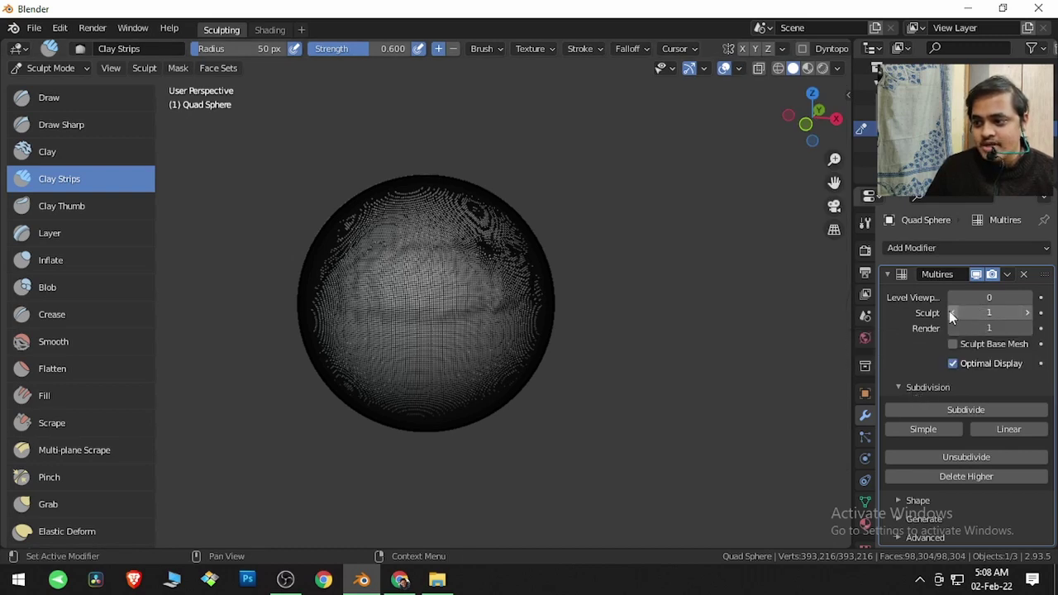
{"action": "left_click", "coordinate": [950, 312]}
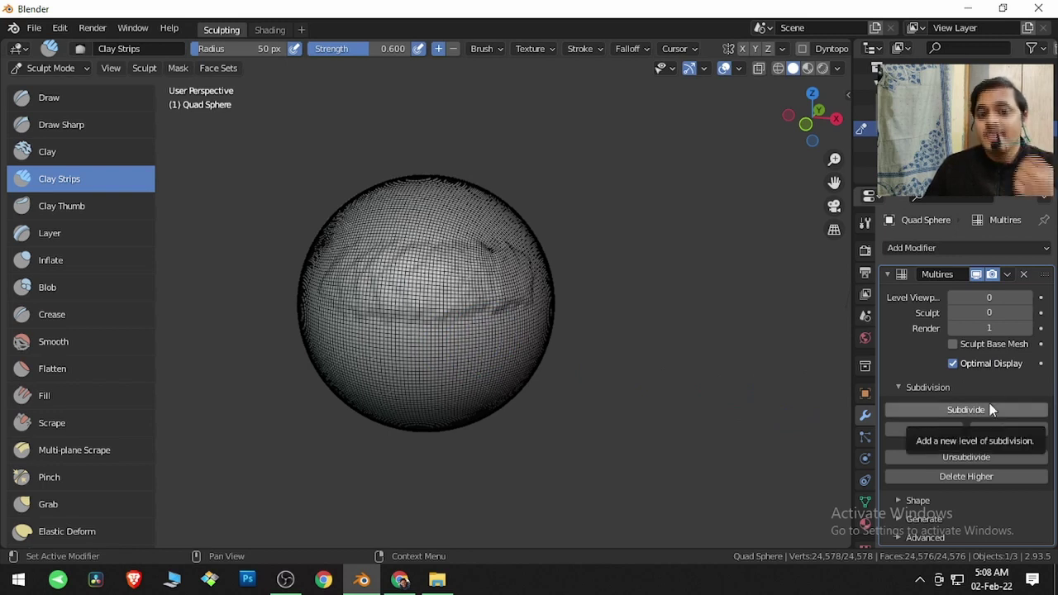
{"action": "left_click", "coordinate": [1028, 313]}
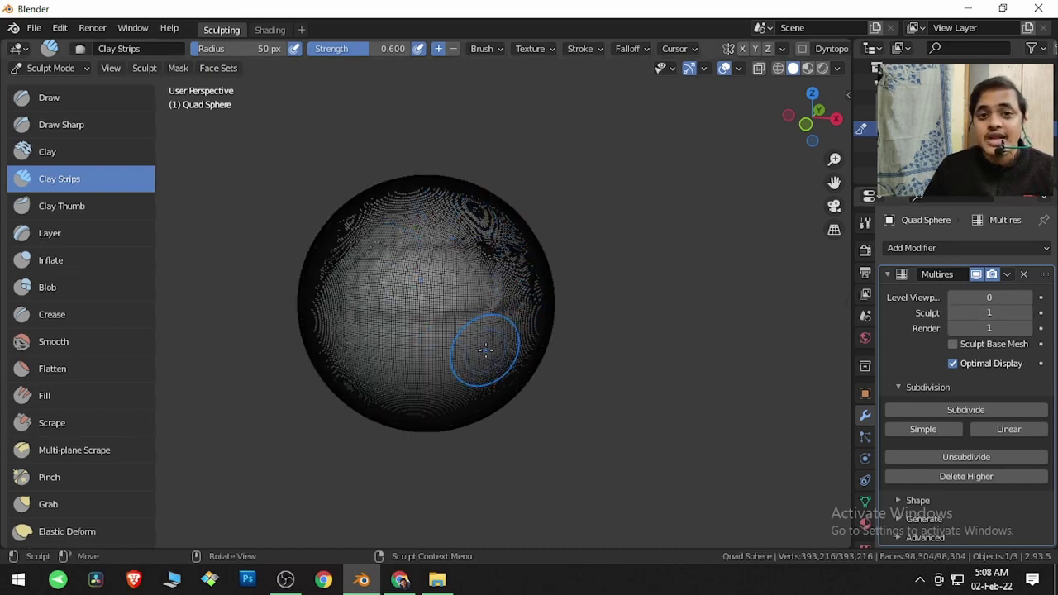
Step: Add a second Multires subdivision level and lower the Sculpt level to 0
{"action": "left_click", "coordinate": [992, 411]}
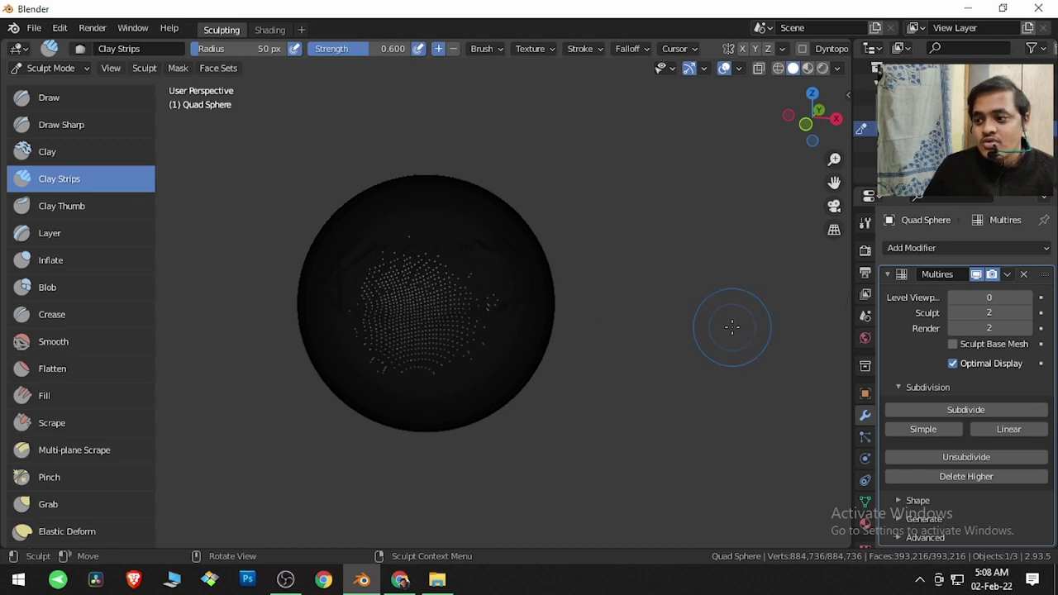
{"action": "left_click", "coordinate": [951, 313]}
{"action": "left_click", "coordinate": [951, 313]}
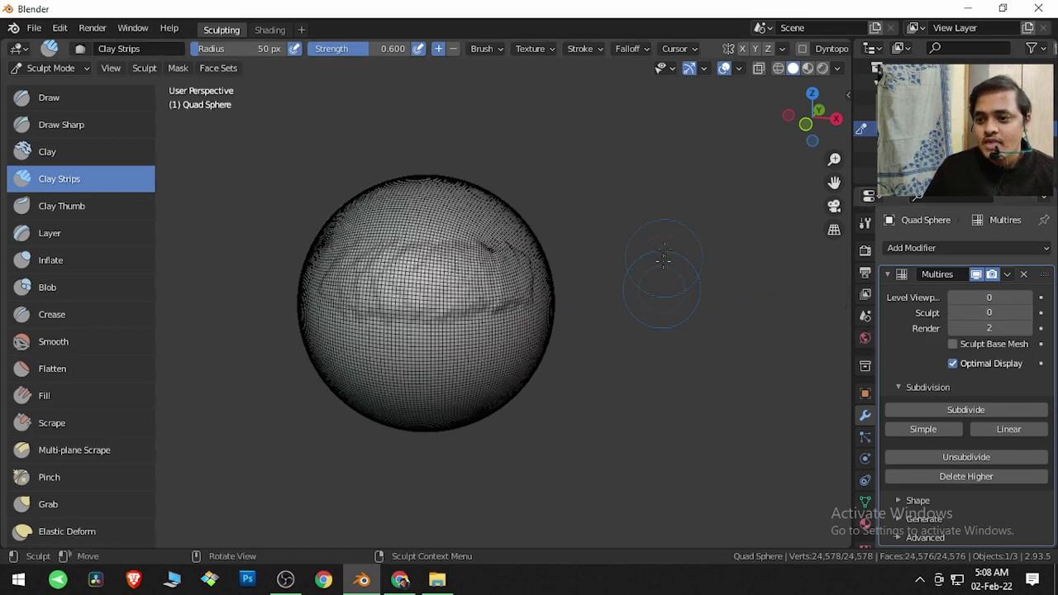
Step: Hide the wireframe overlay and raise the Multires Sculpt level to 1
{"action": "left_click", "coordinate": [740, 69]}
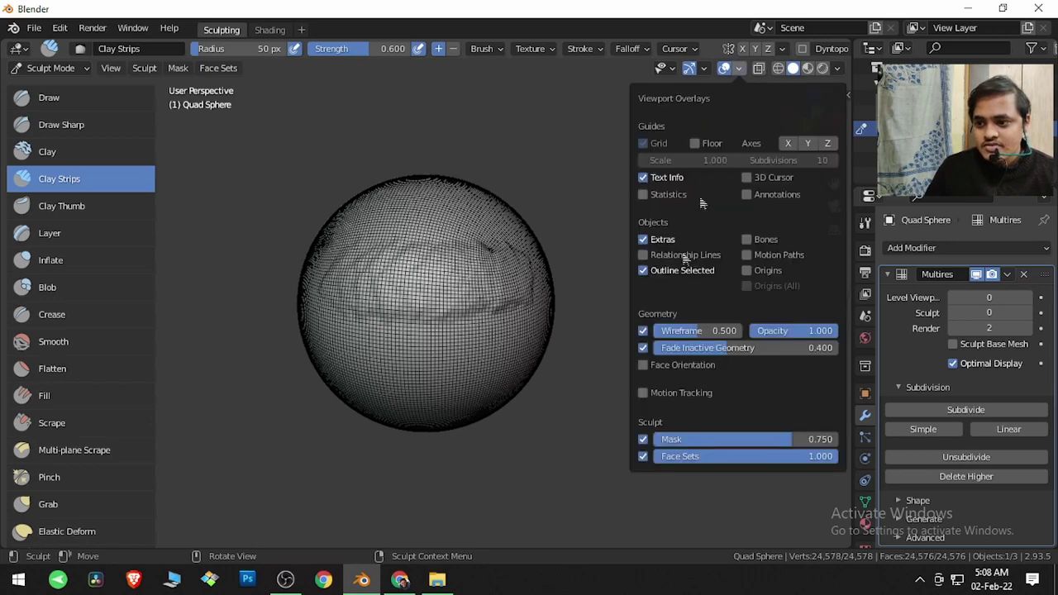
{"action": "left_click", "coordinate": [649, 331]}
{"action": "middle_click_drag", "start_coordinate": [458, 347], "coordinate": [480, 332]}
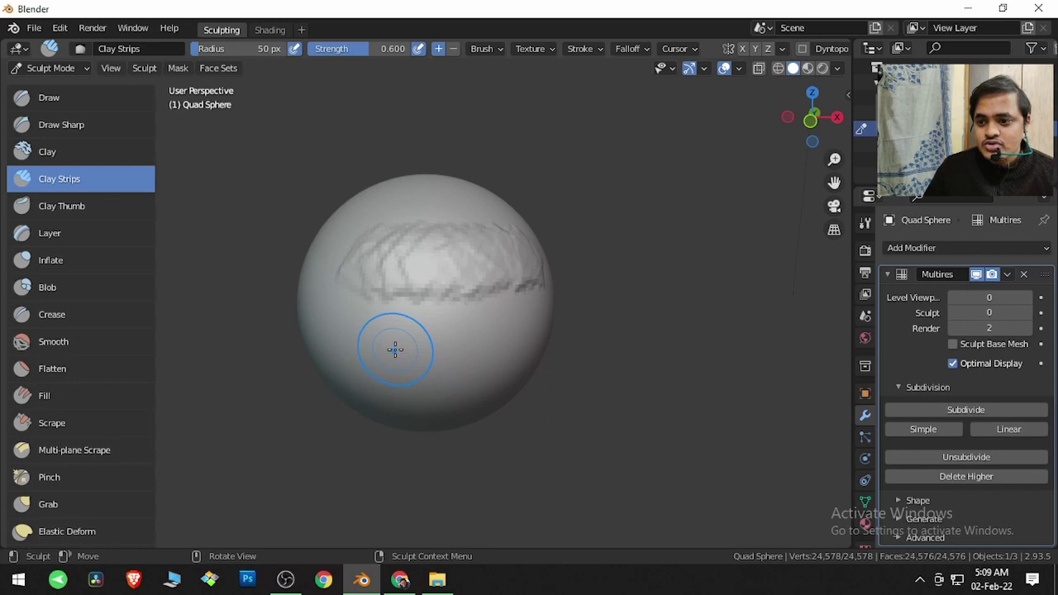
{"action": "left_click", "coordinate": [1027, 313]}
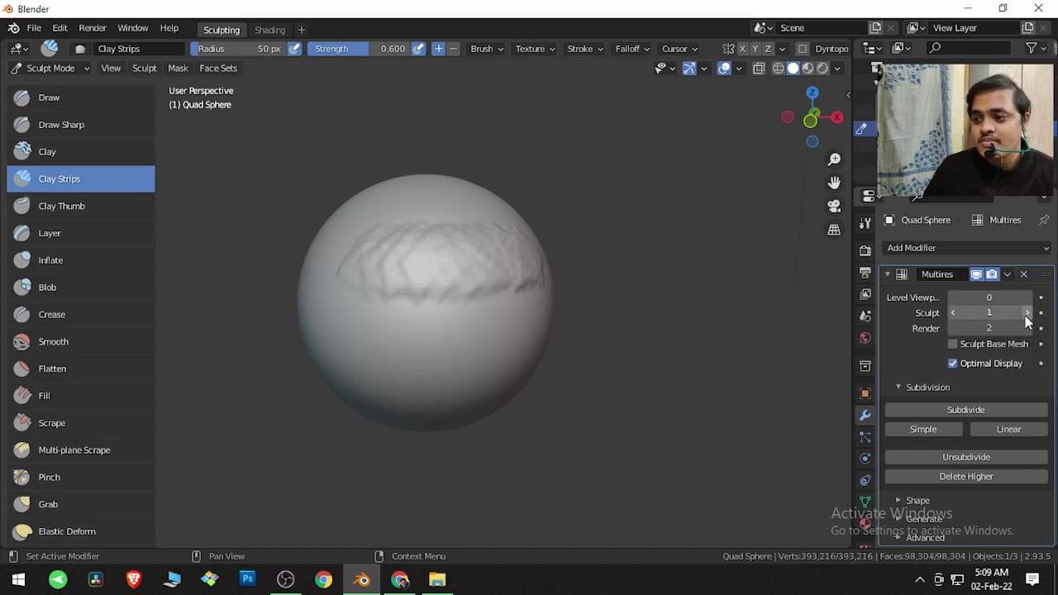
Step: At Multires Sculpt level 2, sculpt a vertical Clay Strips stroke down the sphere, then lower the level
{"action": "left_click", "coordinate": [1027, 314]}
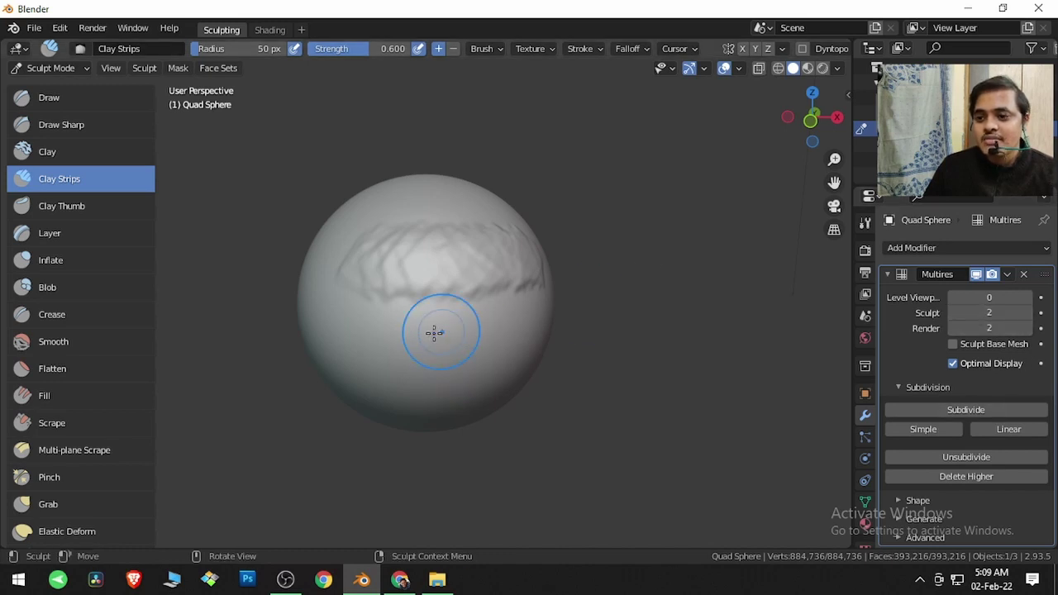
{"action": "mouse_move", "coordinate": [434, 221]}
{"action": "left_mouse_down"}
{"action": "mouse_move", "coordinate": [452, 262]}
{"action": "mouse_move", "coordinate": [447, 360]}
{"action": "mouse_move", "coordinate": [441, 217]}
{"action": "mouse_move", "coordinate": [444, 405]}
{"action": "mouse_move", "coordinate": [447, 223]}
{"action": "mouse_move", "coordinate": [418, 372]}
{"action": "mouse_move", "coordinate": [450, 397]}
{"action": "mouse_move", "coordinate": [474, 298]}
{"action": "mouse_move", "coordinate": [474, 315]}
{"action": "left_mouse_up"}
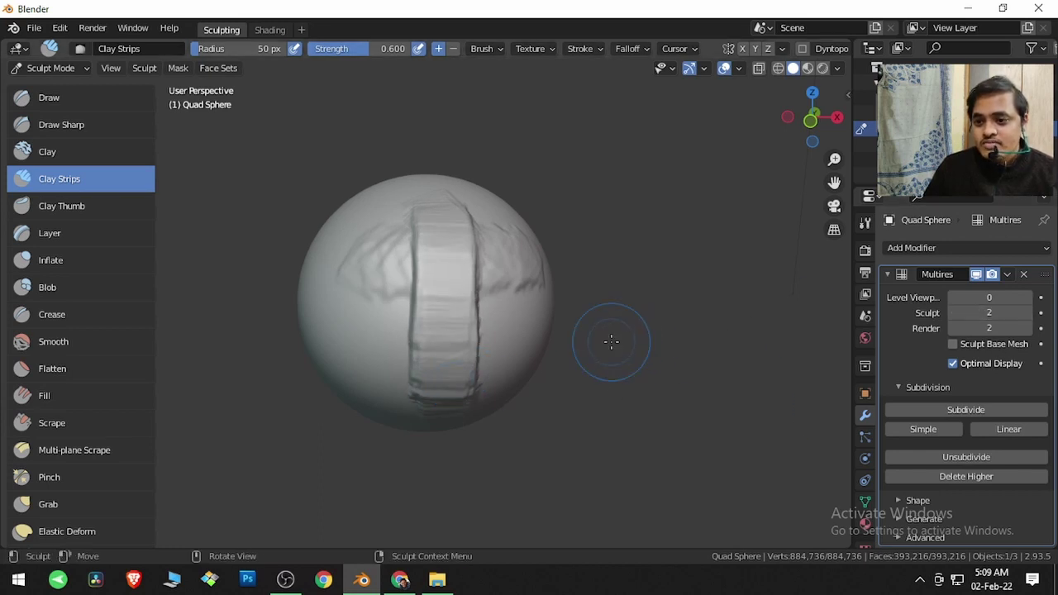
{"action": "middle_click_drag", "start_coordinate": [609, 342], "coordinate": [627, 344]}
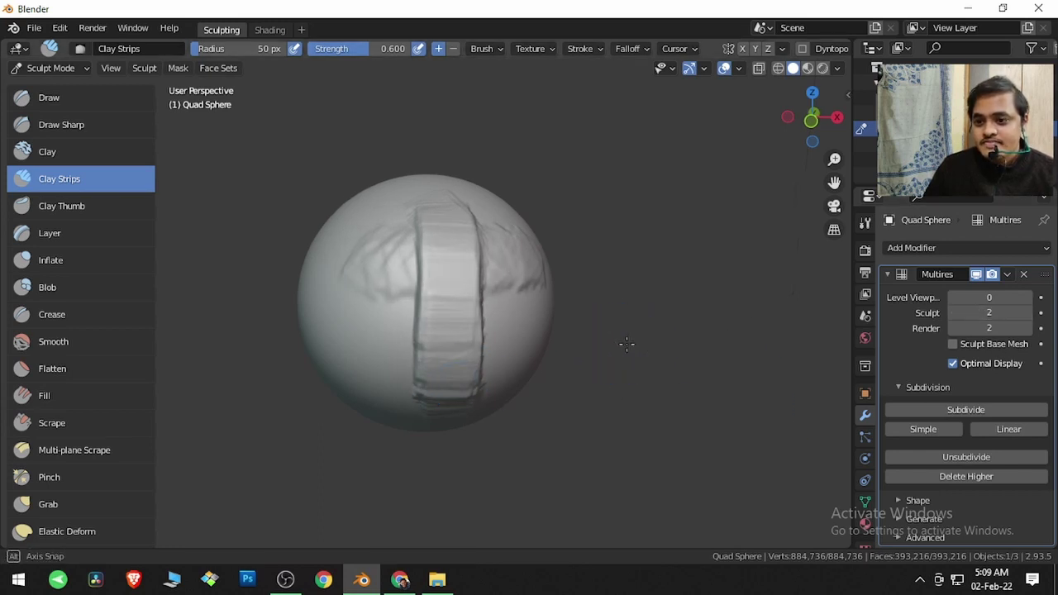
{"action": "left_click", "coordinate": [953, 313]}
Step: At Sculpt level 0, paint Clay Strips across the sphere's lower half, then return to level 2
{"action": "left_click", "coordinate": [952, 312]}
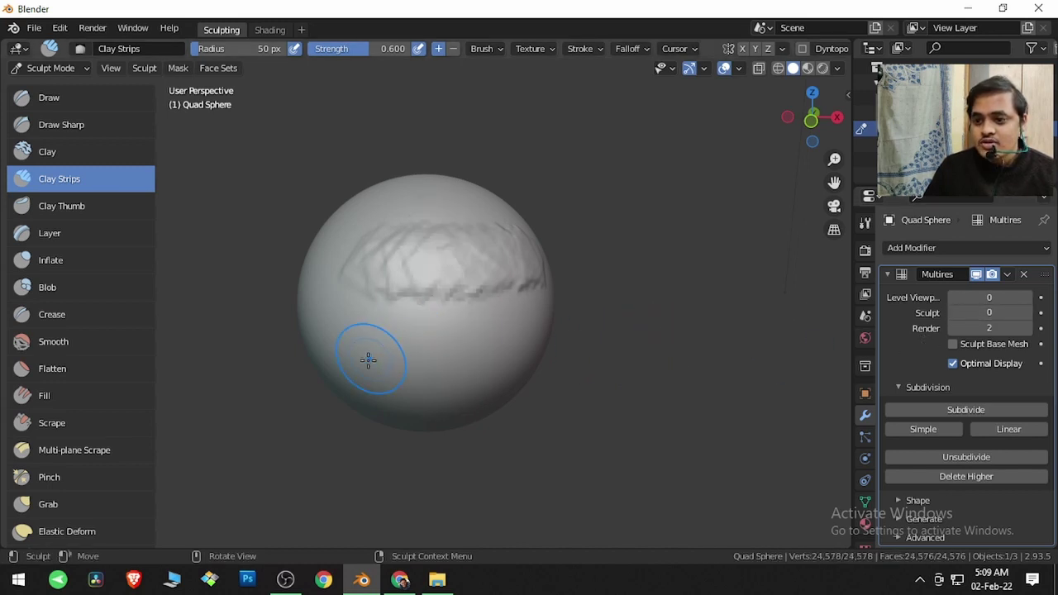
{"action": "mouse_move", "coordinate": [373, 348]}
{"action": "left_mouse_down"}
{"action": "mouse_move", "coordinate": [535, 356]}
{"action": "mouse_move", "coordinate": [380, 362]}
{"action": "mouse_move", "coordinate": [548, 360]}
{"action": "mouse_move", "coordinate": [373, 359]}
{"action": "mouse_move", "coordinate": [488, 376]}
{"action": "left_mouse_up"}
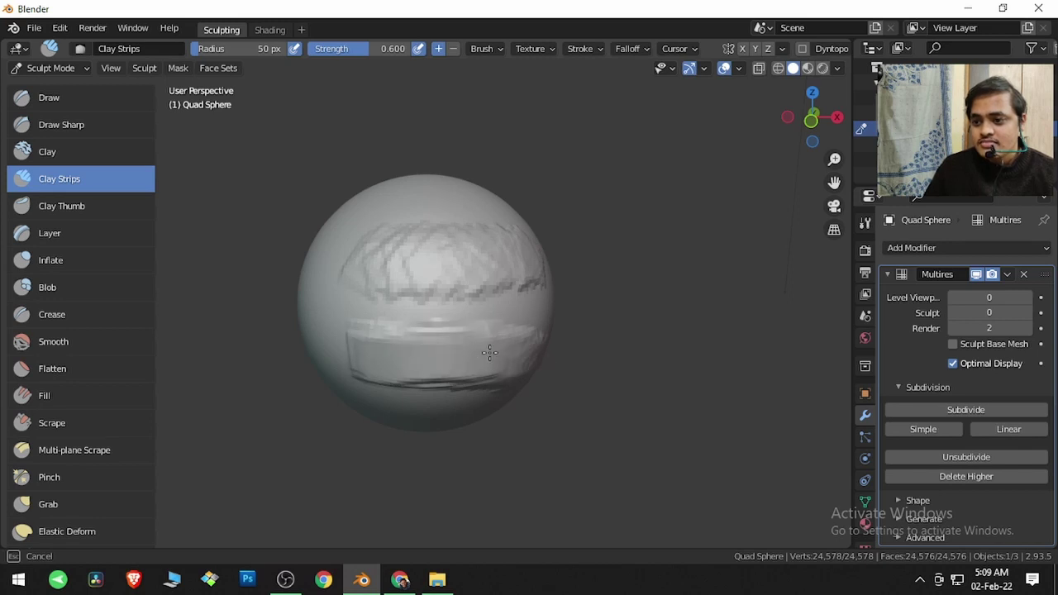
{"action": "left_click", "coordinate": [1028, 313]}
{"action": "left_click", "coordinate": [1027, 312]}
Step: Sculpt a raised Clay Strips ridge along the sphere's right edge at level 2
{"action": "middle_click_drag", "start_coordinate": [645, 348], "coordinate": [690, 347]}
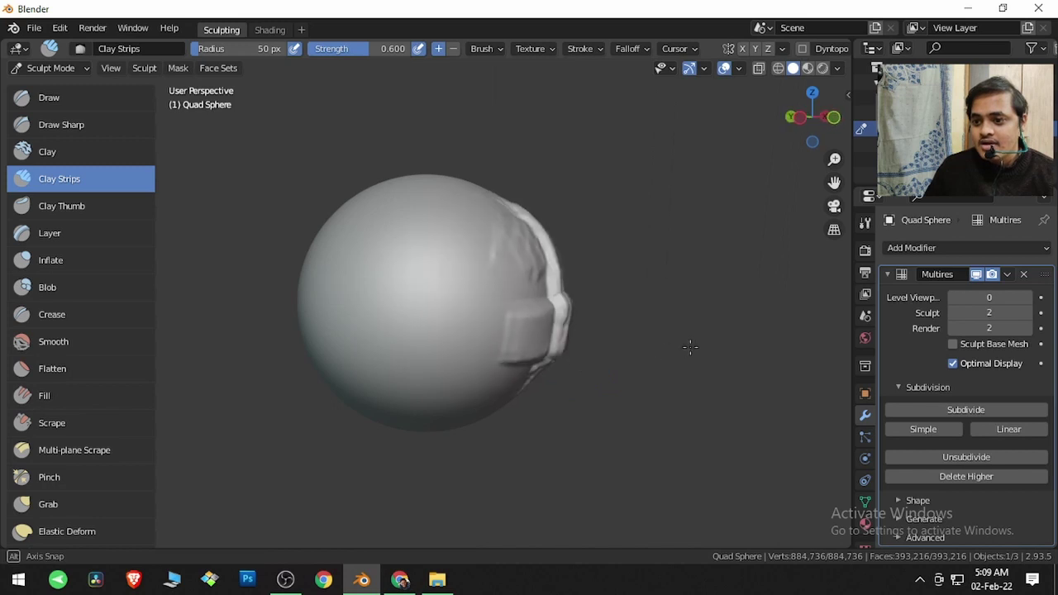
{"action": "scroll", "coordinate": [690, 348], "scroll_direction": "up", "scroll_amount": 3}
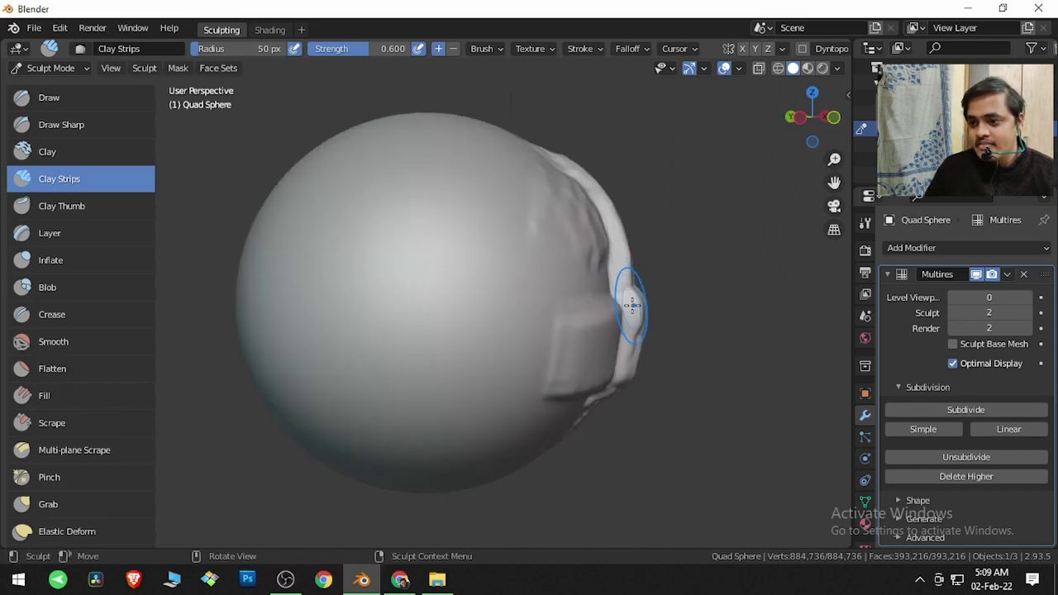
{"action": "mouse_move", "coordinate": [633, 301]}
{"action": "left_mouse_down"}
{"action": "mouse_move", "coordinate": [621, 236]}
{"action": "mouse_move", "coordinate": [629, 293]}
{"action": "mouse_move", "coordinate": [604, 328]}
{"action": "left_mouse_up"}
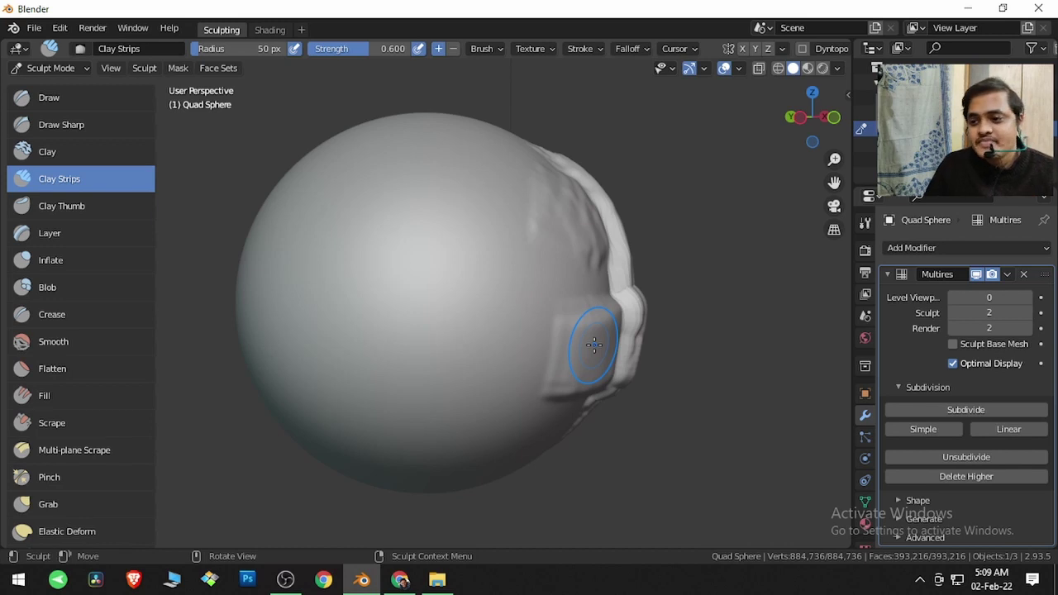
{"action": "middle_click_drag", "start_coordinate": [594, 346], "coordinate": [567, 349]}
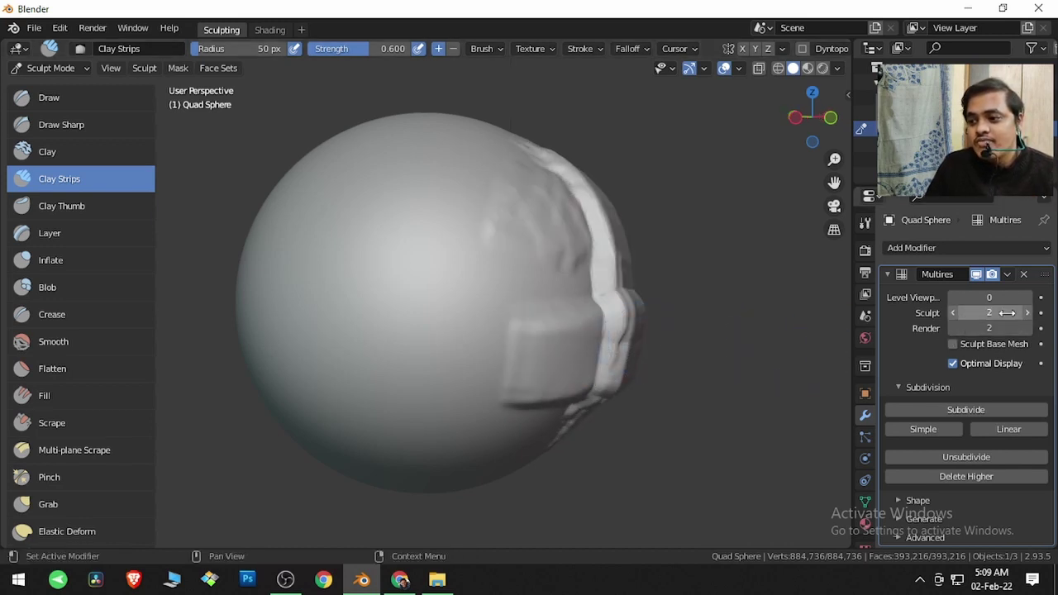
{"action": "left_click", "coordinate": [980, 411]}
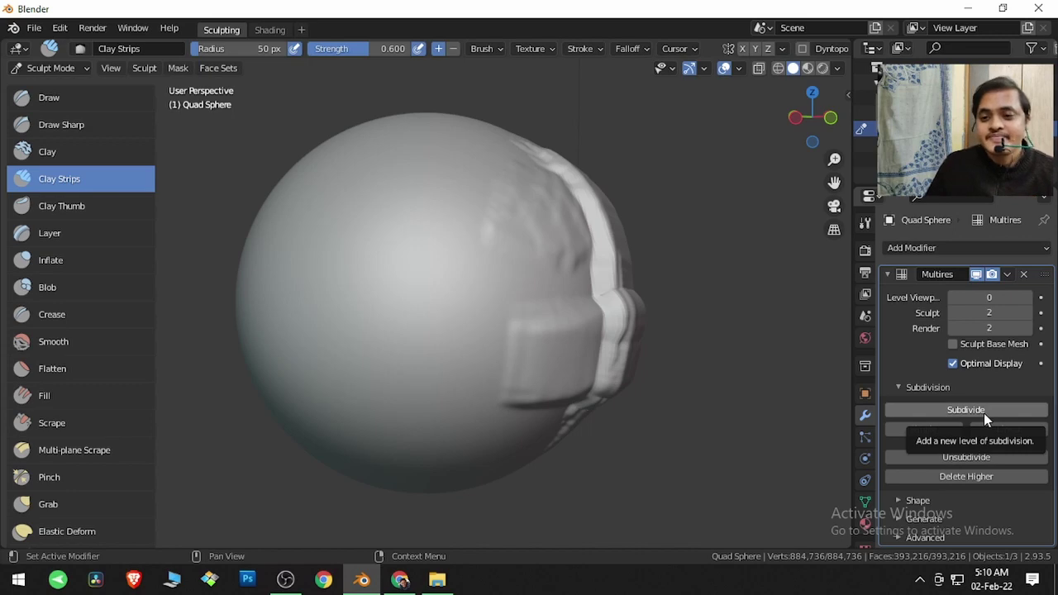
Step: Switch to the Multires Displacement Eraser brush, which has strength 1.000
{"action": "scroll", "coordinate": [137, 318], "scroll_direction": "down", "scroll_amount": 5}
{"action": "scroll", "coordinate": [139, 329], "scroll_direction": "down", "scroll_amount": 12}
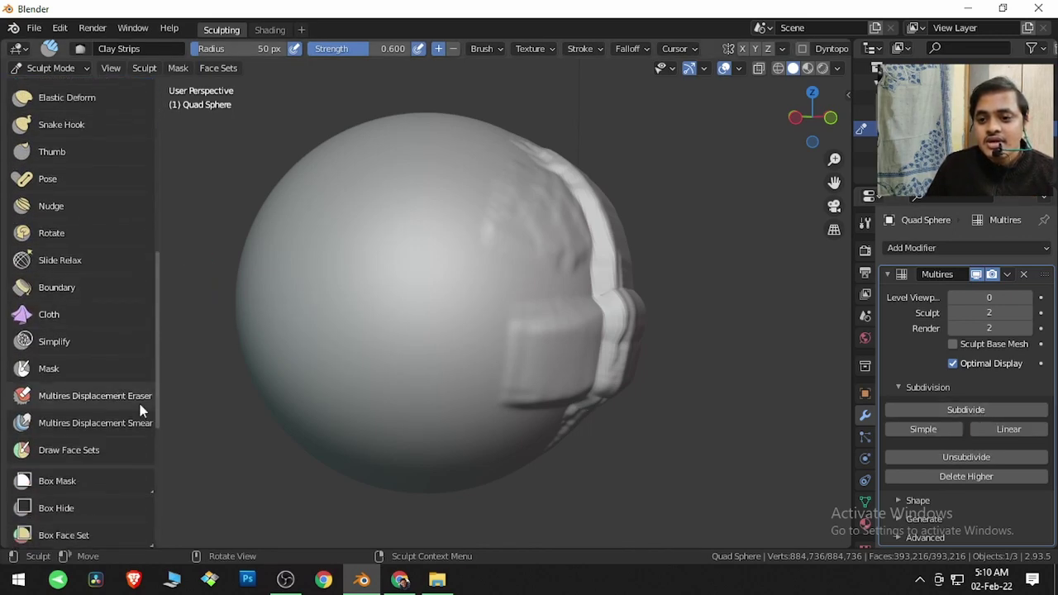
{"action": "left_click", "coordinate": [141, 409]}
Step: Erase the higher-level detail from the sculpted band, including its top edge
{"action": "middle_click_drag", "start_coordinate": [479, 338], "coordinate": [405, 357]}
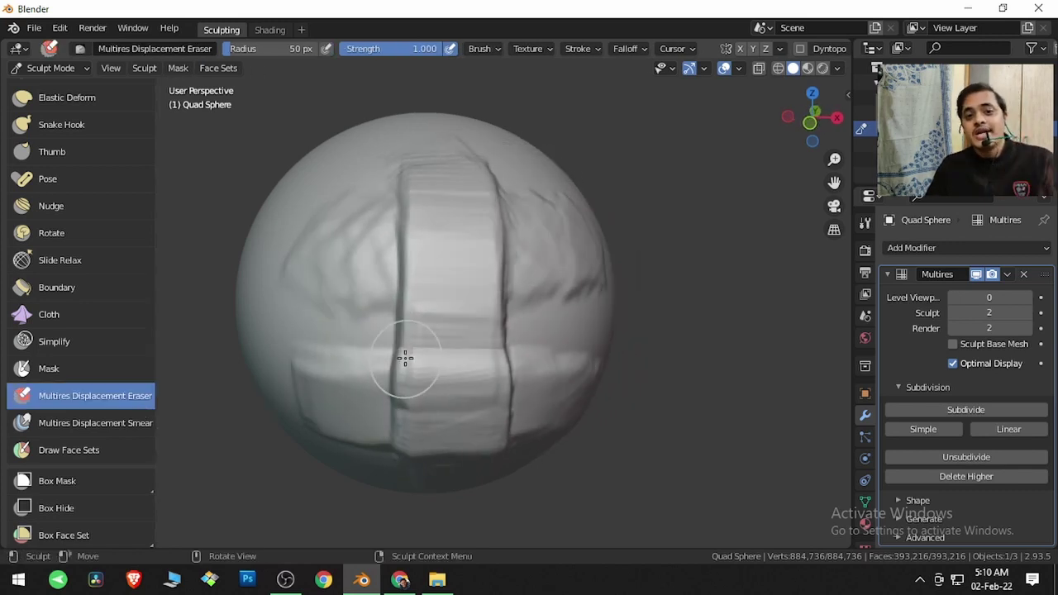
{"action": "mouse_move", "coordinate": [417, 206]}
{"action": "left_mouse_down"}
{"action": "mouse_move", "coordinate": [510, 223]}
{"action": "mouse_move", "coordinate": [417, 236]}
{"action": "mouse_move", "coordinate": [519, 246]}
{"action": "mouse_move", "coordinate": [389, 267]}
{"action": "mouse_move", "coordinate": [483, 275]}
{"action": "mouse_move", "coordinate": [426, 290]}
{"action": "mouse_move", "coordinate": [508, 294]}
{"action": "mouse_move", "coordinate": [418, 297]}
{"action": "mouse_move", "coordinate": [505, 295]}
{"action": "mouse_move", "coordinate": [394, 283]}
{"action": "mouse_move", "coordinate": [522, 265]}
{"action": "mouse_move", "coordinate": [417, 265]}
{"action": "left_mouse_up"}
{"action": "mouse_move", "coordinate": [486, 250]}
{"action": "left_mouse_down"}
{"action": "mouse_move", "coordinate": [392, 250]}
{"action": "mouse_move", "coordinate": [505, 198]}
{"action": "mouse_move", "coordinate": [376, 194]}
{"action": "mouse_move", "coordinate": [491, 173]}
{"action": "mouse_move", "coordinate": [419, 169]}
{"action": "left_mouse_up"}
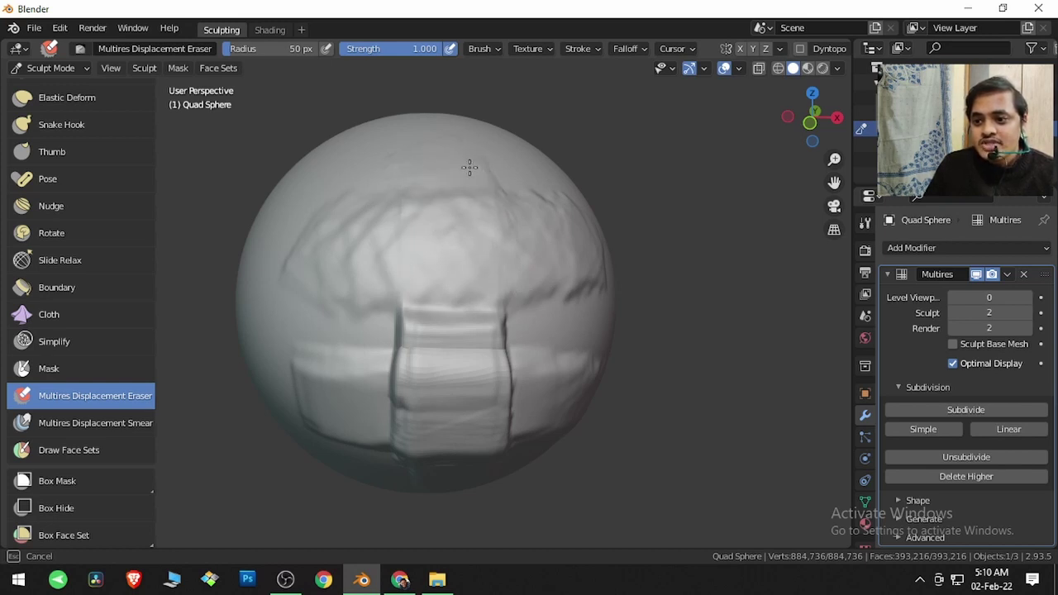
{"action": "left_click_drag", "start_coordinate": [504, 177], "coordinate": [496, 188]}
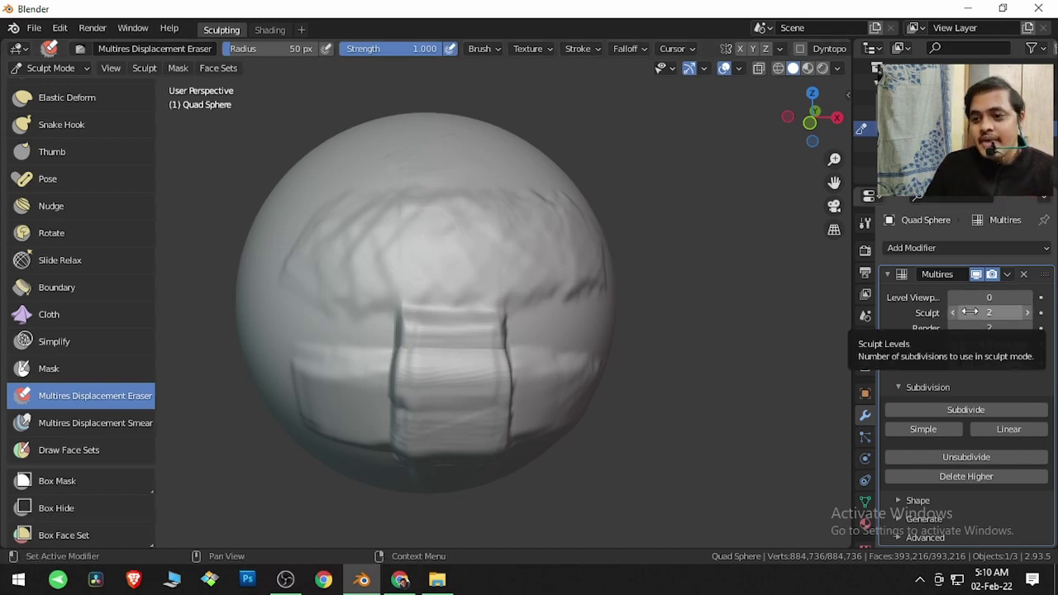
Step: Erase the multires detail from the upper-right block and the lower-right sculpted area
{"action": "mouse_move", "coordinate": [571, 355]}
{"action": "middle_mouse_down"}
{"action": "mouse_move", "coordinate": [595, 300]}
{"action": "mouse_move", "coordinate": [487, 245]}
{"action": "middle_mouse_up"}
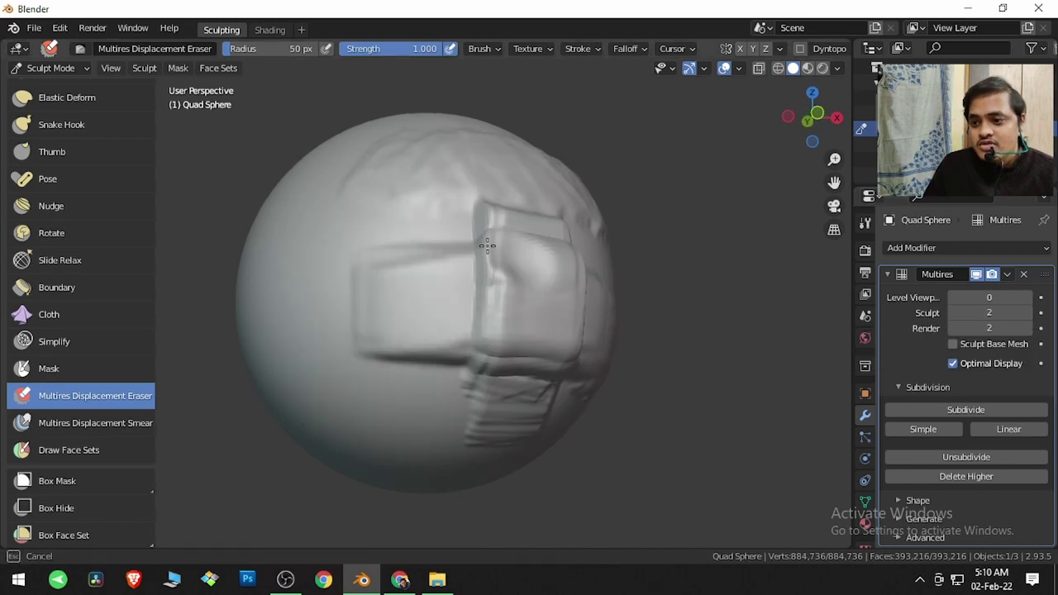
{"action": "mouse_move", "coordinate": [487, 245]}
{"action": "left_mouse_down"}
{"action": "mouse_move", "coordinate": [615, 280]}
{"action": "mouse_move", "coordinate": [488, 274]}
{"action": "mouse_move", "coordinate": [598, 286]}
{"action": "mouse_move", "coordinate": [522, 289]}
{"action": "mouse_move", "coordinate": [572, 252]}
{"action": "mouse_move", "coordinate": [498, 240]}
{"action": "mouse_move", "coordinate": [589, 240]}
{"action": "mouse_move", "coordinate": [500, 241]}
{"action": "mouse_move", "coordinate": [614, 267]}
{"action": "left_mouse_up"}
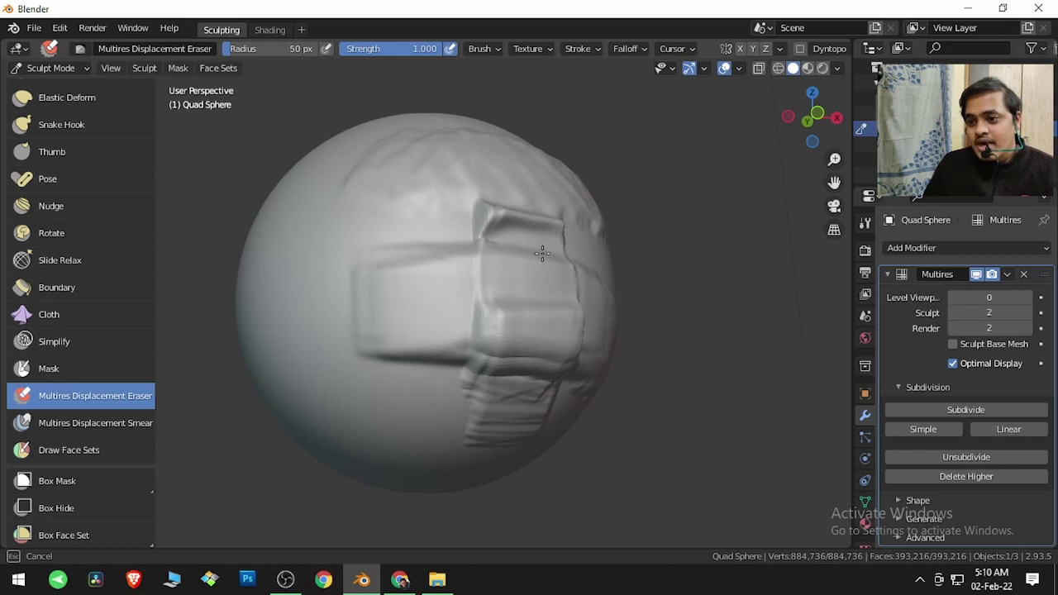
{"action": "left_click_drag", "start_coordinate": [527, 229], "coordinate": [578, 235]}
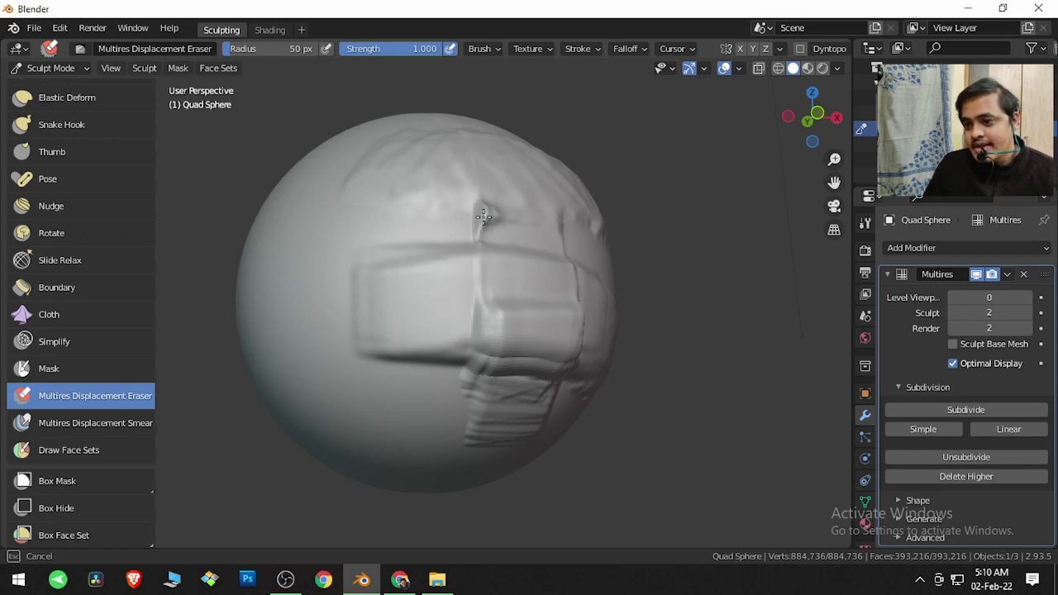
{"action": "left_click_drag", "start_coordinate": [484, 216], "coordinate": [488, 221]}
{"action": "mouse_move", "coordinate": [496, 285]}
{"action": "left_mouse_down"}
{"action": "mouse_move", "coordinate": [564, 323]}
{"action": "mouse_move", "coordinate": [479, 324]}
{"action": "mouse_move", "coordinate": [583, 328]}
{"action": "mouse_move", "coordinate": [486, 356]}
{"action": "mouse_move", "coordinate": [570, 364]}
{"action": "mouse_move", "coordinate": [474, 368]}
{"action": "mouse_move", "coordinate": [547, 374]}
{"action": "mouse_move", "coordinate": [474, 382]}
{"action": "mouse_move", "coordinate": [556, 382]}
{"action": "mouse_move", "coordinate": [472, 397]}
{"action": "mouse_move", "coordinate": [555, 402]}
{"action": "mouse_move", "coordinate": [494, 418]}
{"action": "mouse_move", "coordinate": [548, 420]}
{"action": "mouse_move", "coordinate": [483, 421]}
{"action": "mouse_move", "coordinate": [516, 423]}
{"action": "left_mouse_up"}
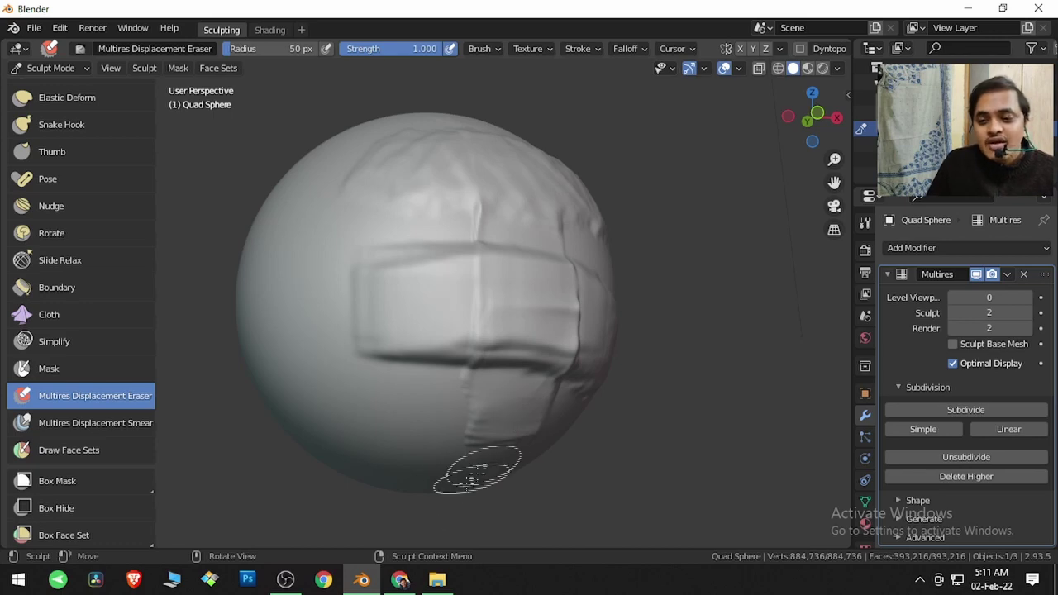
Step: Switch from Blender to the Chrome window showing the 'Blender Hindi Mask Brush' video
{"action": "left_click", "coordinate": [402, 583]}
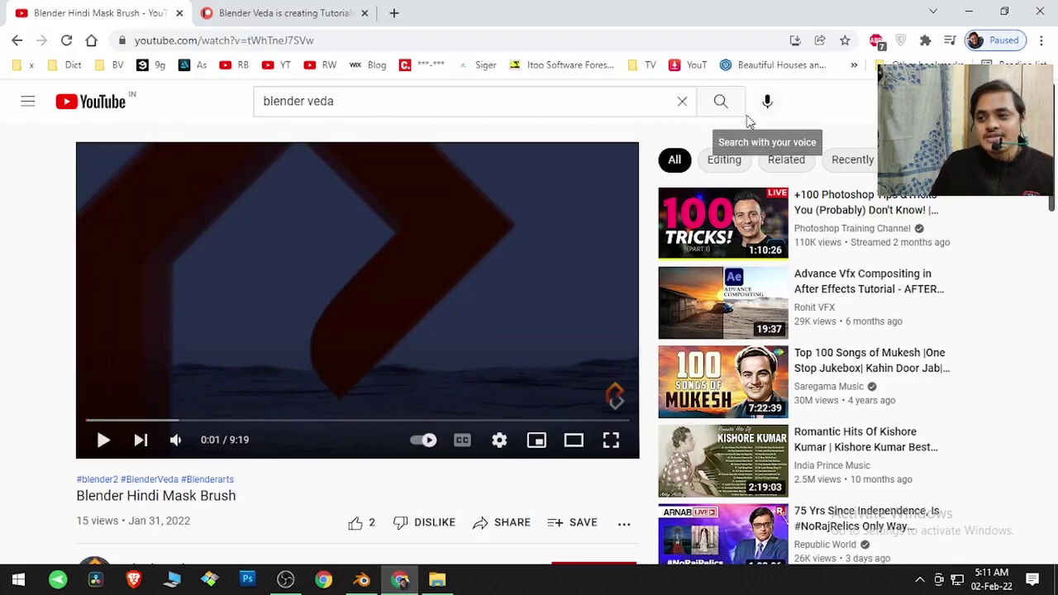
Step: Search YouTube for 'blender veda', open the Mask Brush video and pause it
{"action": "left_click", "coordinate": [723, 114]}
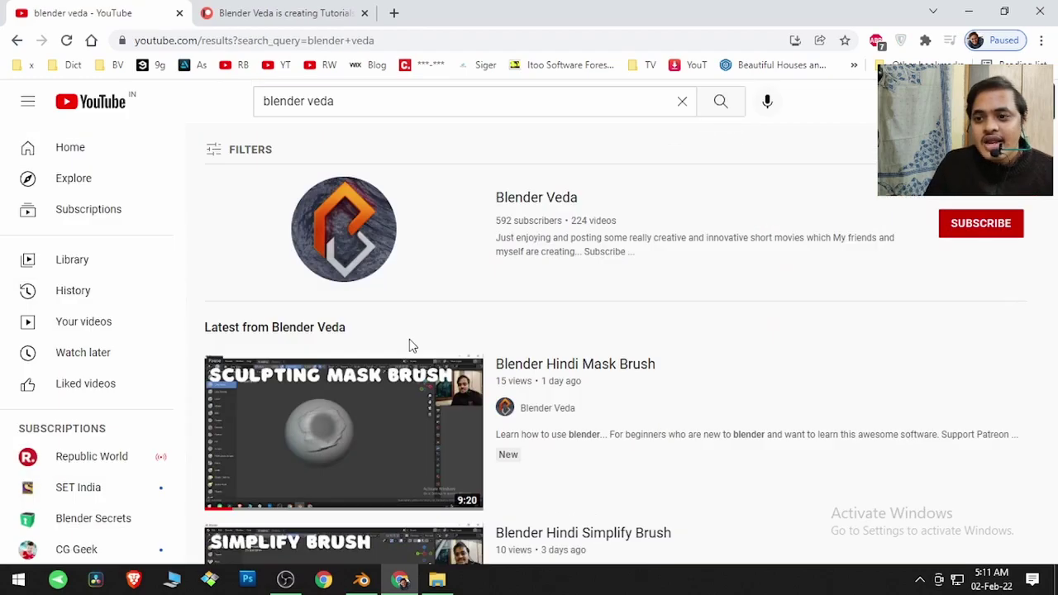
{"action": "left_click", "coordinate": [367, 441]}
{"action": "left_click", "coordinate": [359, 314]}
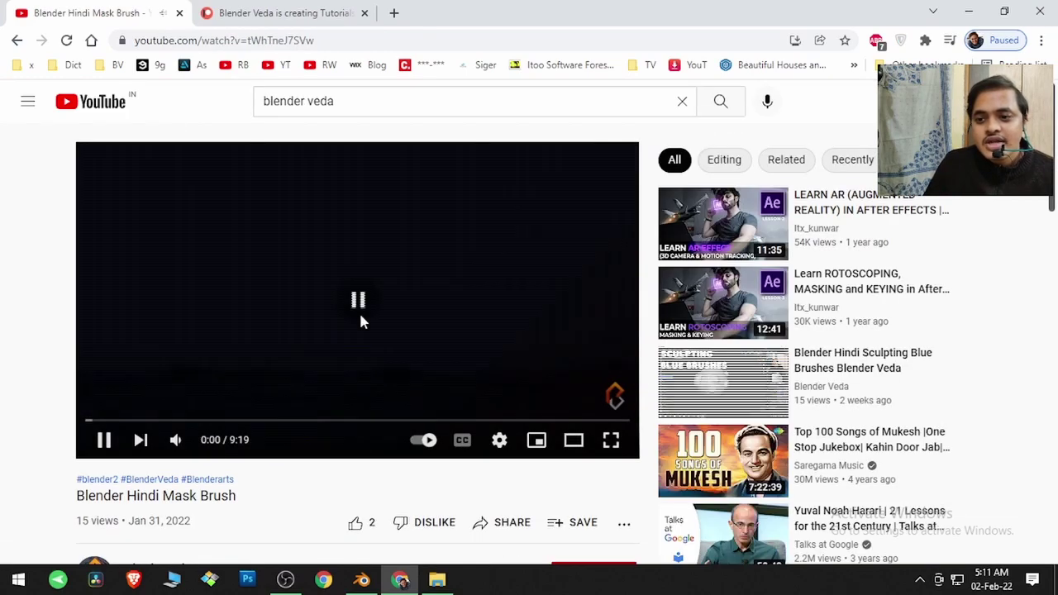
Step: Expand the video description and open its patreon.com link in a new tab
{"action": "scroll", "coordinate": [52, 355], "scroll_direction": "down", "scroll_amount": 4}
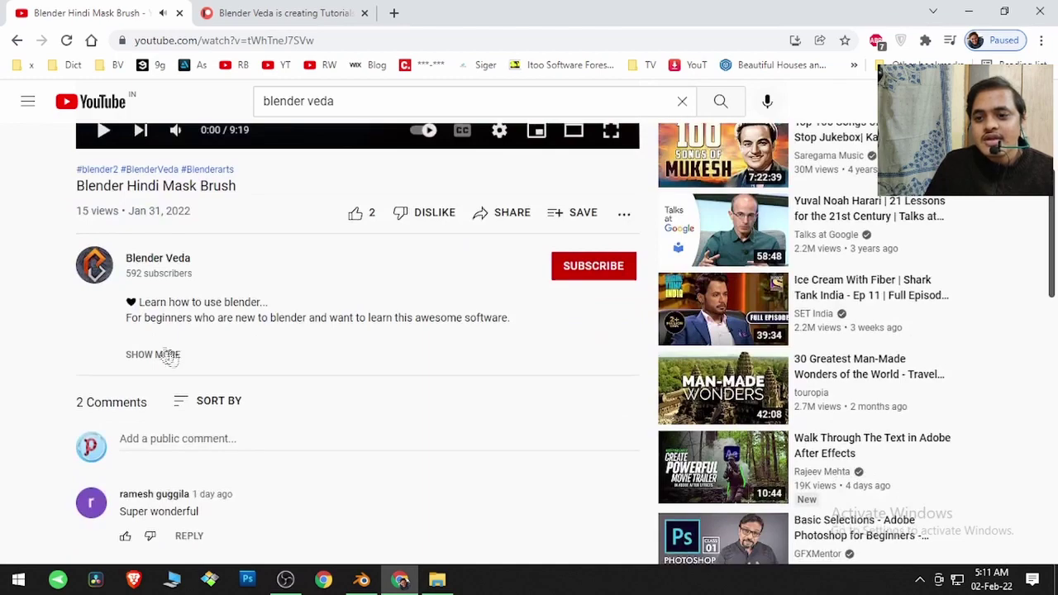
{"action": "left_click", "coordinate": [168, 357]}
{"action": "scroll", "coordinate": [171, 357], "scroll_direction": "down", "scroll_amount": 2}
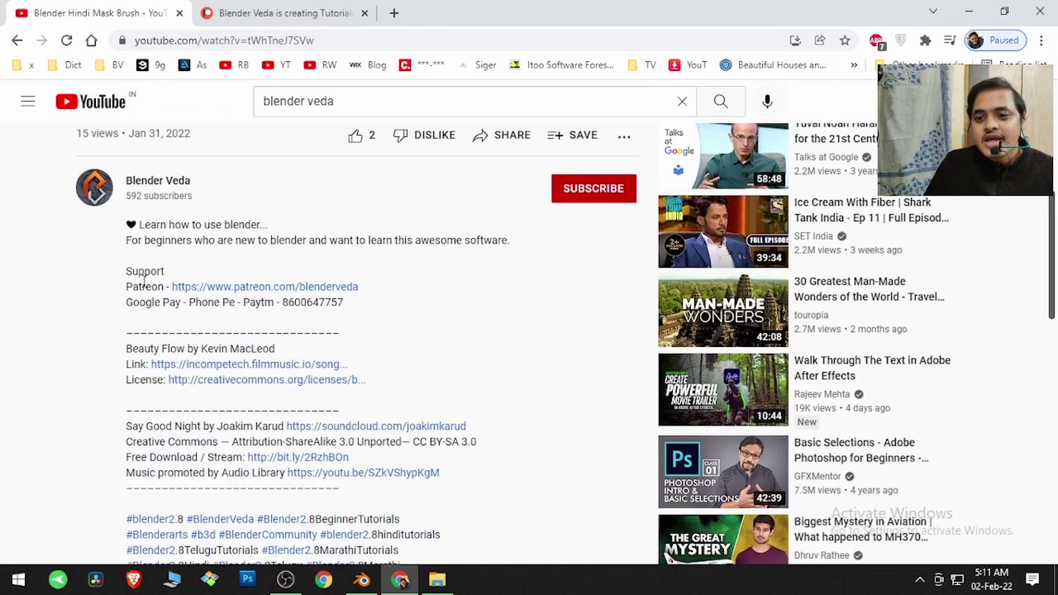
{"action": "double_click", "coordinate": [145, 286]}
{"action": "left_click", "coordinate": [152, 286]}
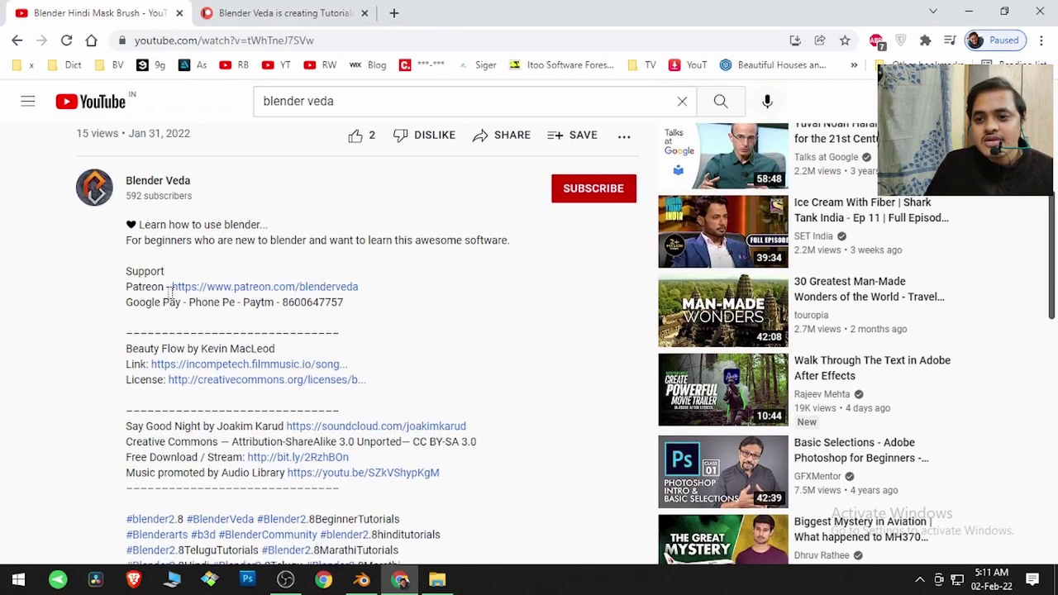
{"action": "left_click", "coordinate": [215, 290]}
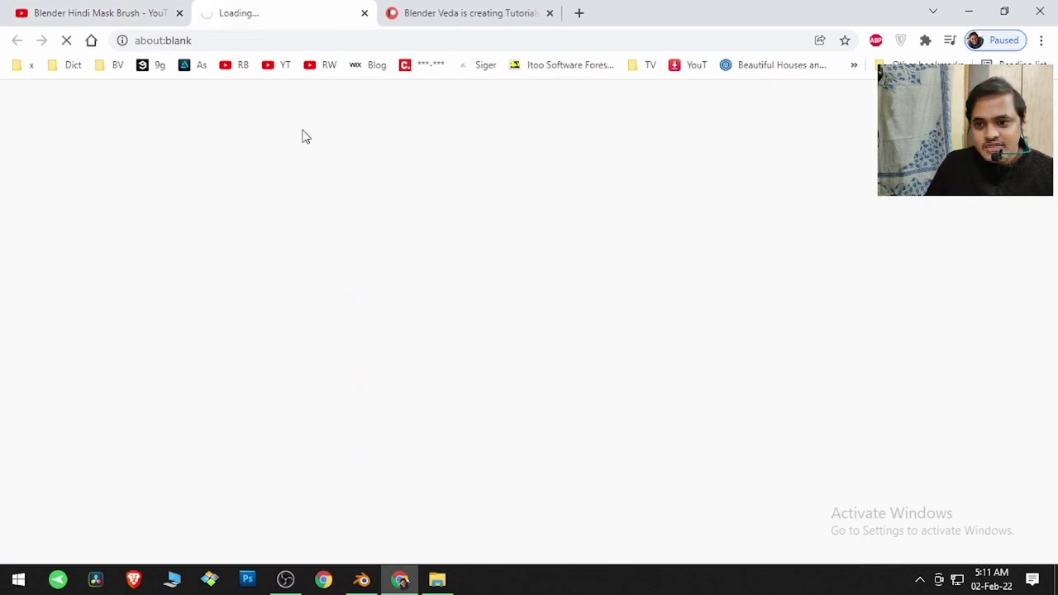
Step: Start joining the $1 Supporter tier, then return to the membership tiers page
{"action": "scroll", "coordinate": [303, 140], "scroll_direction": "down", "scroll_amount": 5}
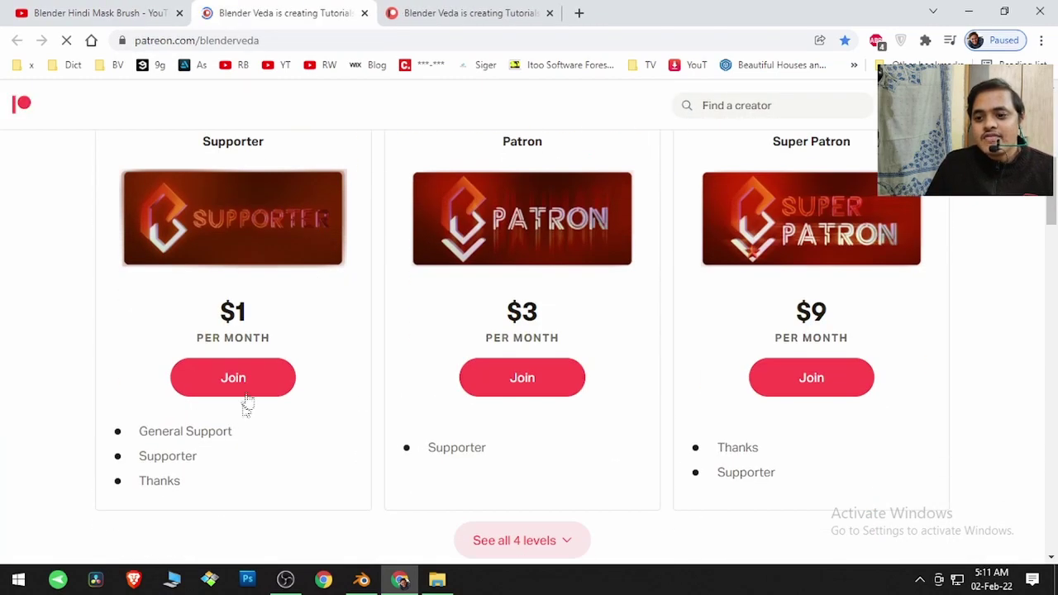
{"action": "left_click", "coordinate": [253, 376]}
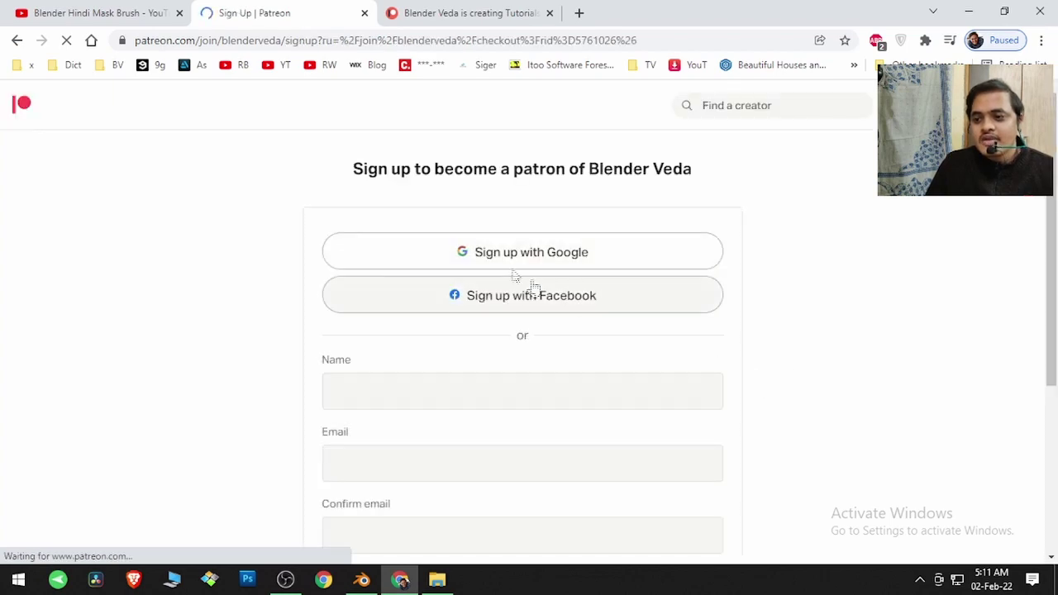
{"action": "left_click", "coordinate": [16, 39]}
Step: Show all 4 membership levels, up to the $20 Ultimate Patron tier
{"action": "scroll", "coordinate": [275, 357], "scroll_direction": "down", "scroll_amount": 4}
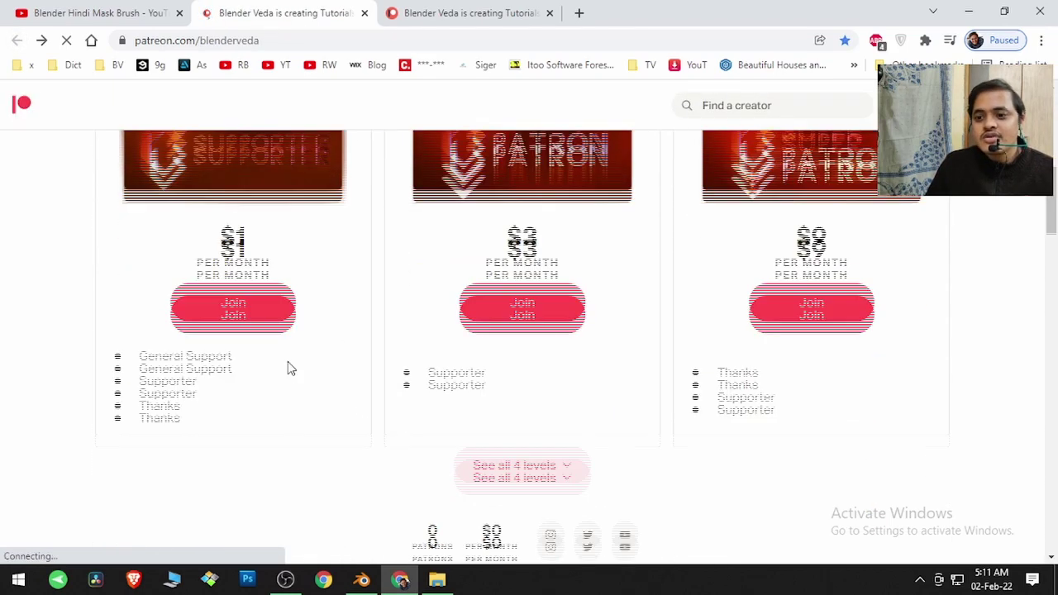
{"action": "left_click", "coordinate": [512, 232]}
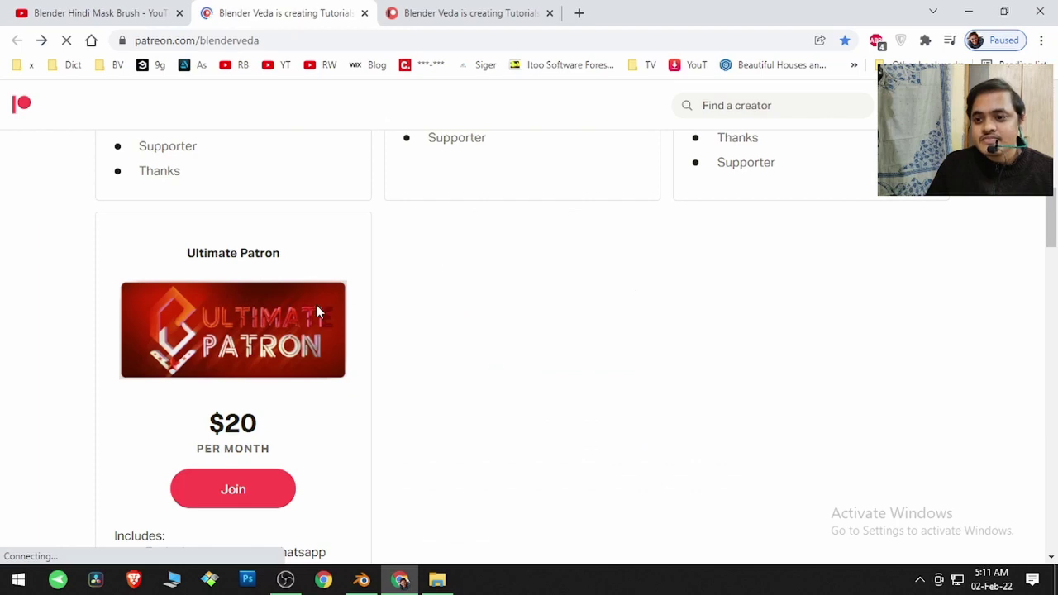
{"action": "scroll", "coordinate": [363, 339], "scroll_direction": "up", "scroll_amount": 5}
{"action": "scroll", "coordinate": [370, 352], "scroll_direction": "up", "scroll_amount": 1}
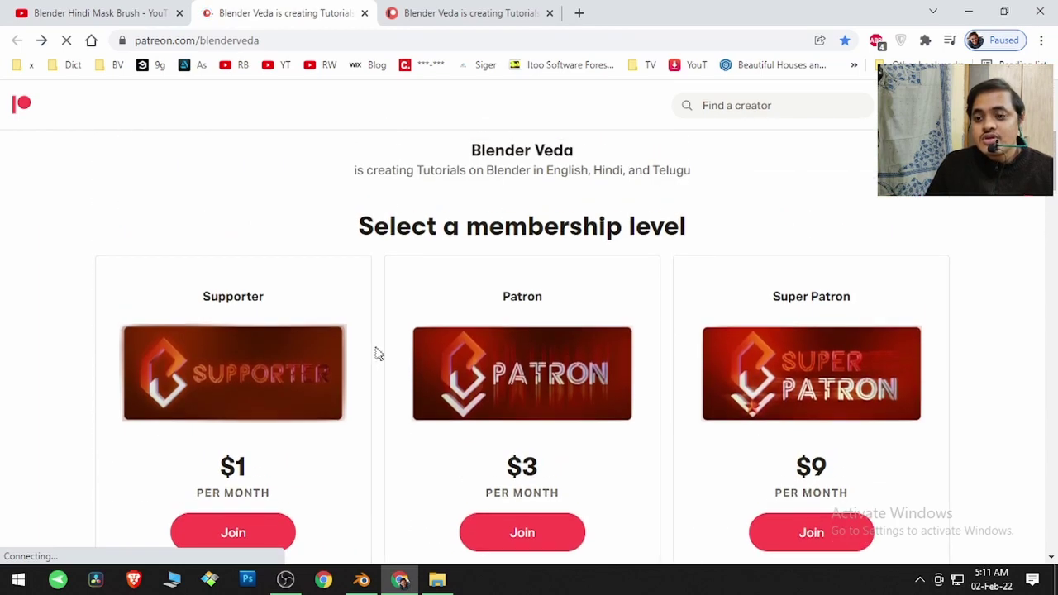